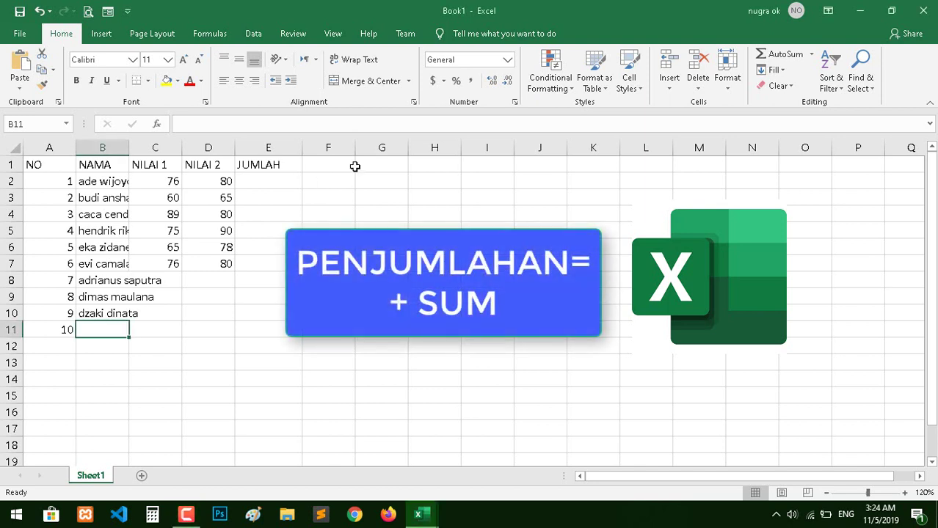
Enter the headers PERKALIAN in F1 and PEMBAGIAN in G1, then go to A12
left_click(334, 165)
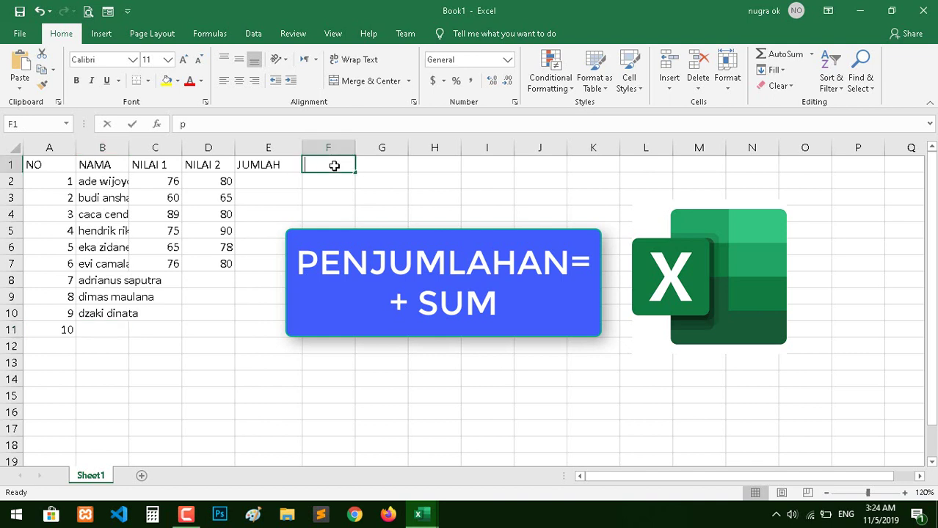
type("PERKA")
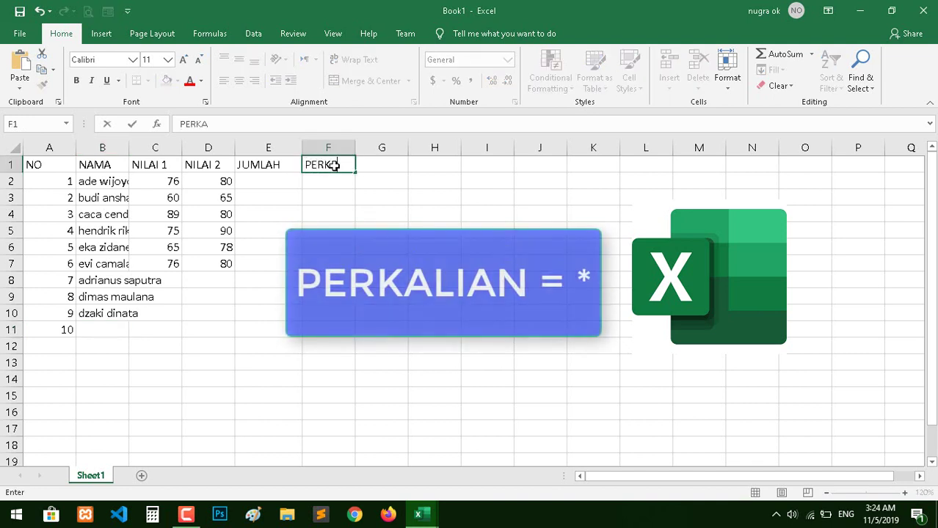
type("LIAN")
key("Tab")
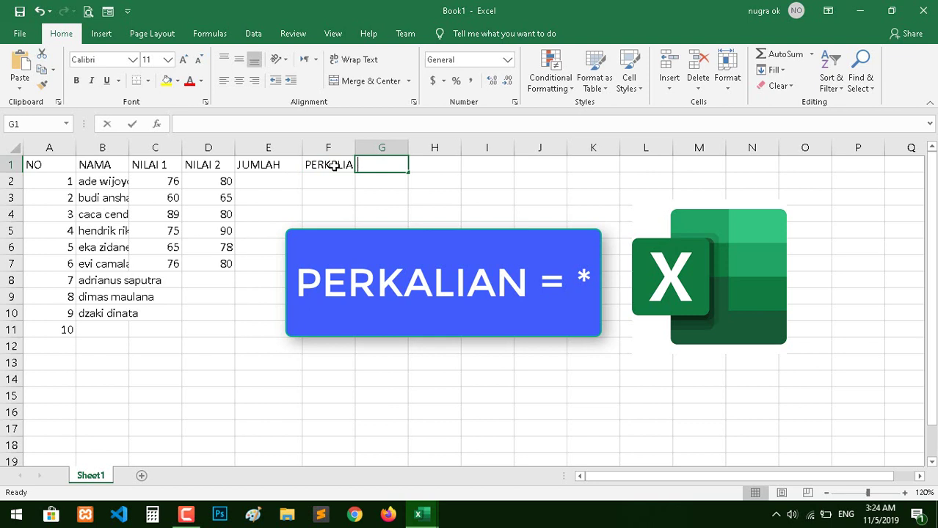
type("PEMBAGIA")
type("N")
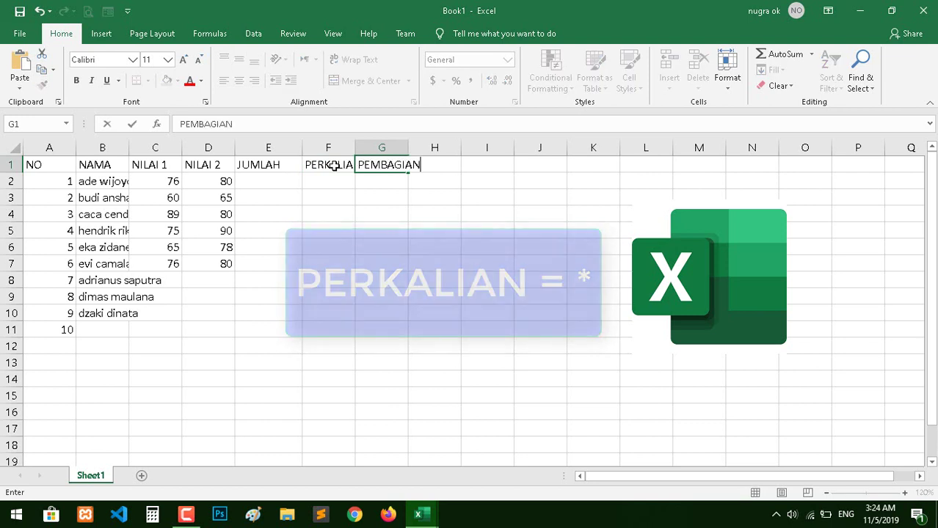
key("Return")
key("Down")
key("Down")
key("Down")
key("Down")
key("Down")
key("Down")
key("Down")
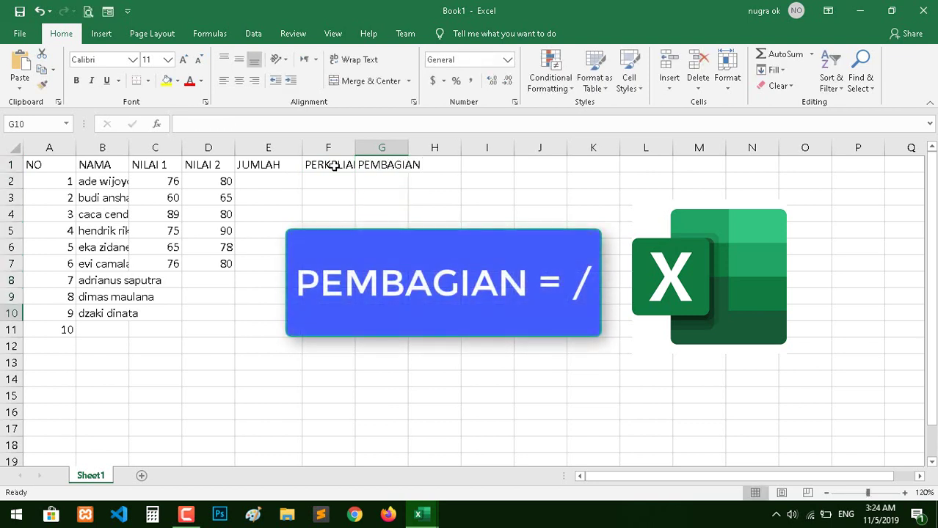
key("Down")
key("Down")
key("Home")
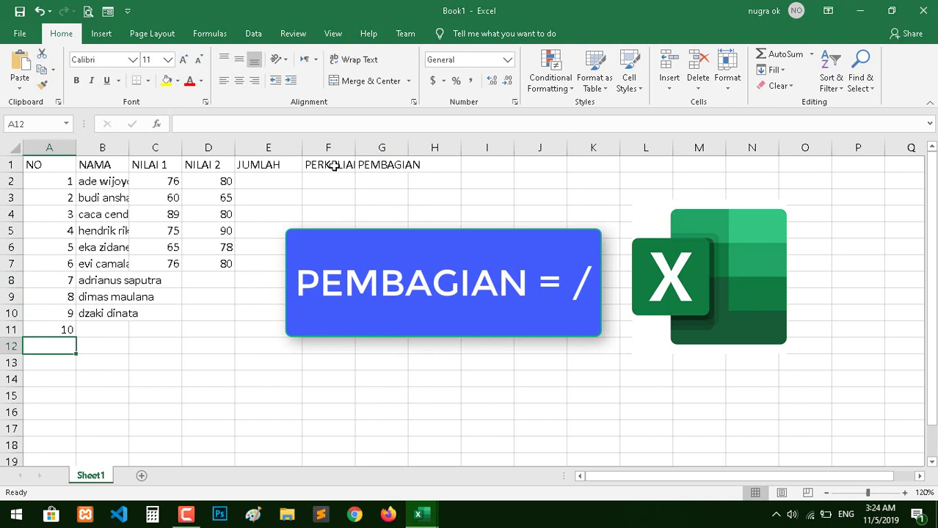
Enter NILAI RATA RATA, NILAI TERTINGGI and NILAI TERENDAH in A12, A13 and A14
type("N")
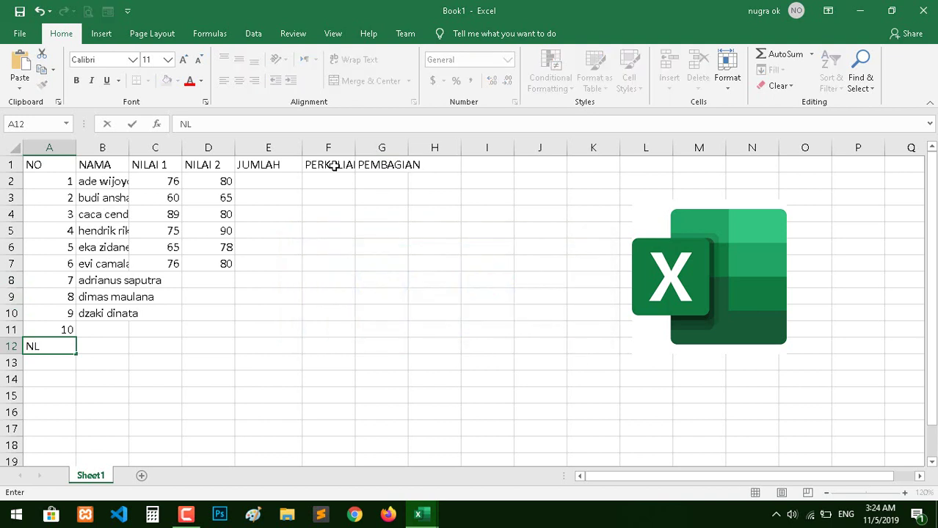
type("ILAI RATA")
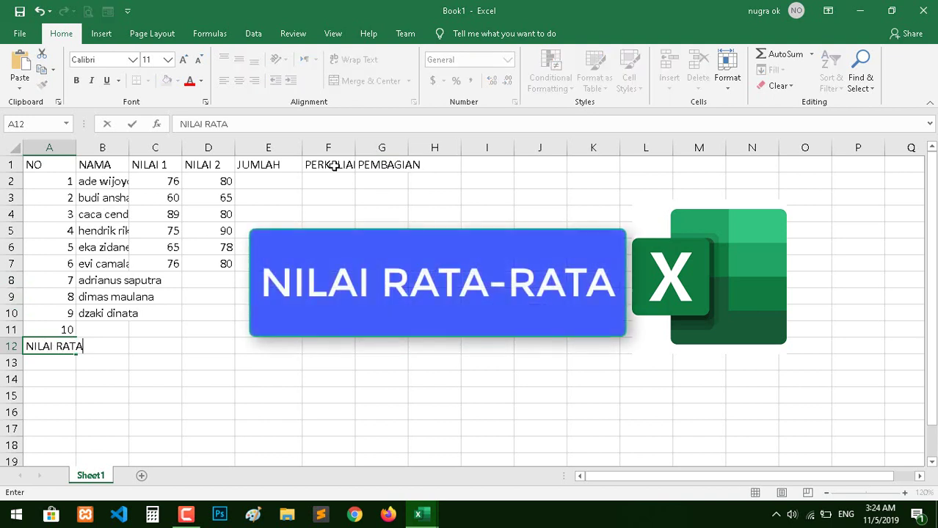
type(" RATA")
key("Return")
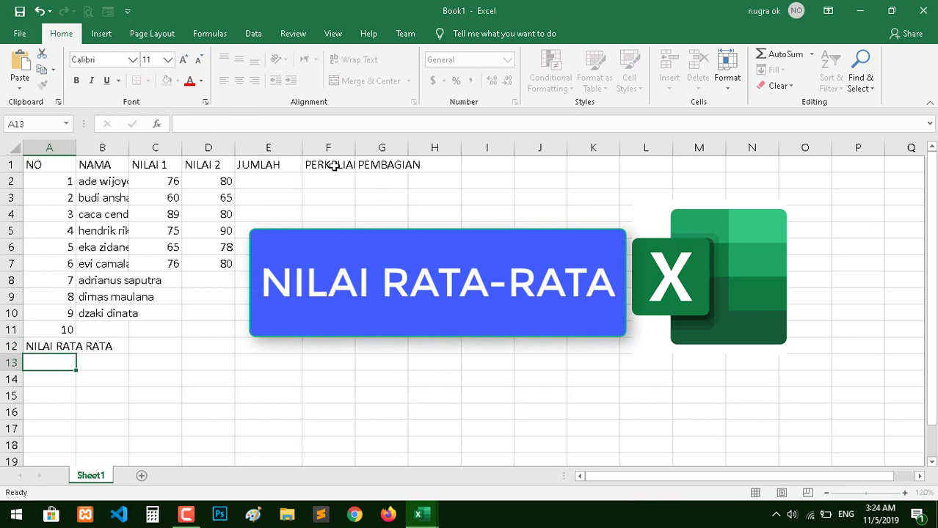
type("NILAI T")
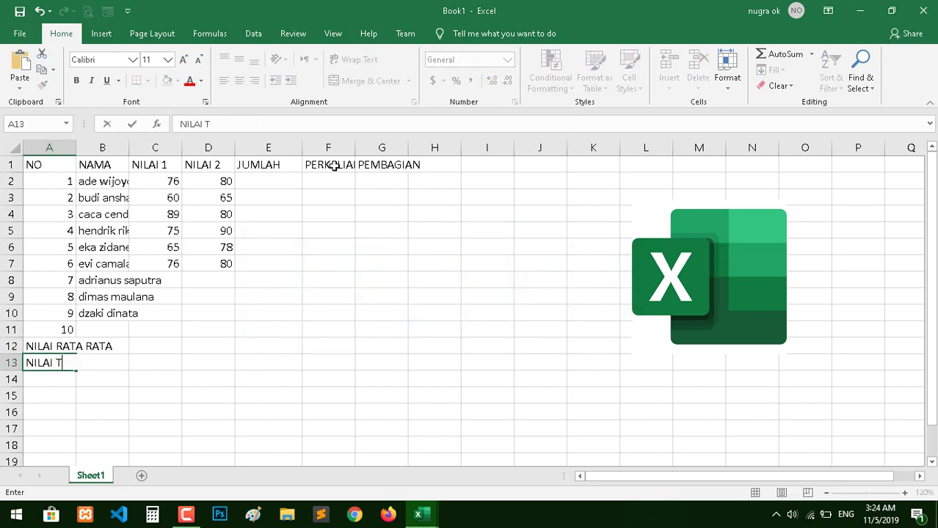
type("ERTINGGI")
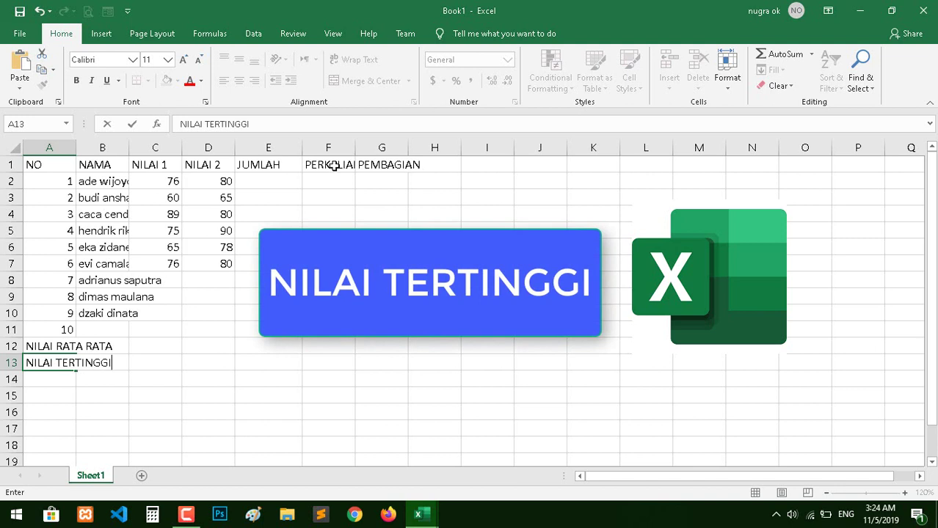
key("Return")
type("NILA")
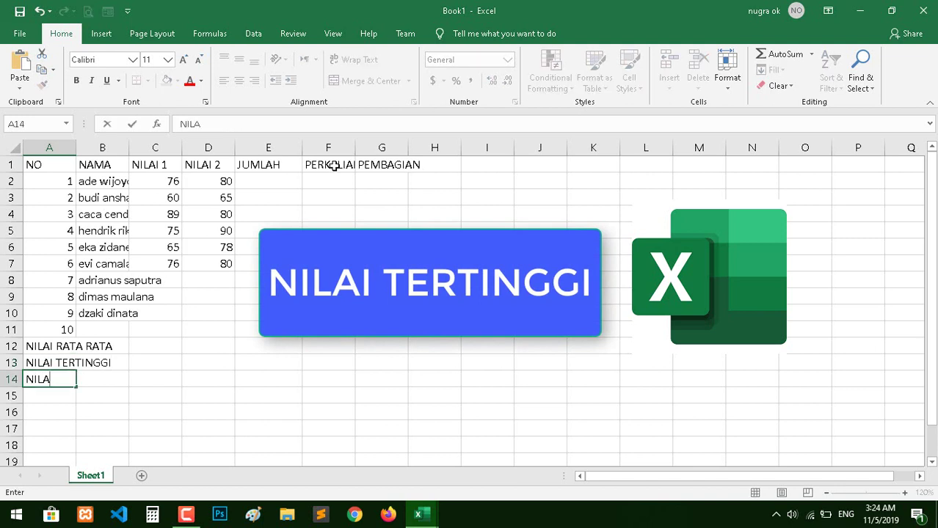
type("I TEE")
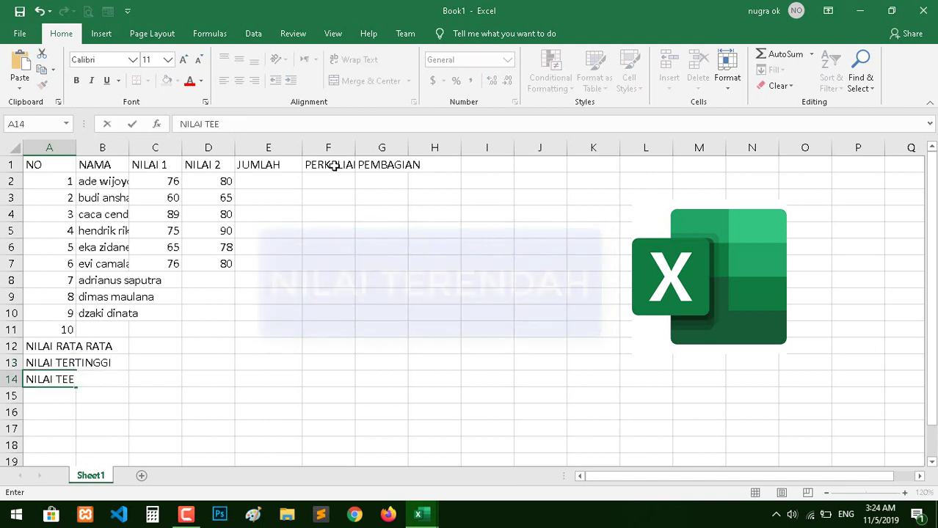
key("BackSpace")
type("RENDAH")
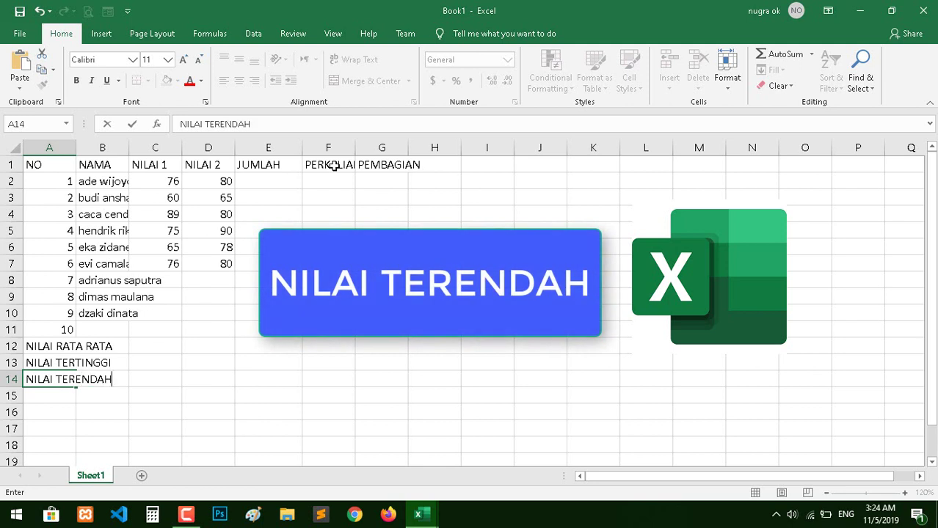
key("Return")
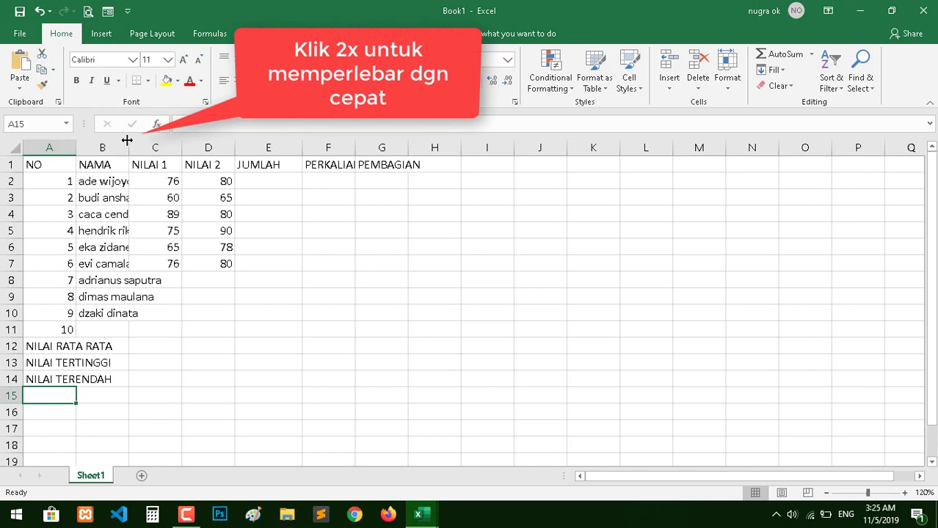
AutoFit columns B, F, G and A to their longest entries
double_click(127, 151)
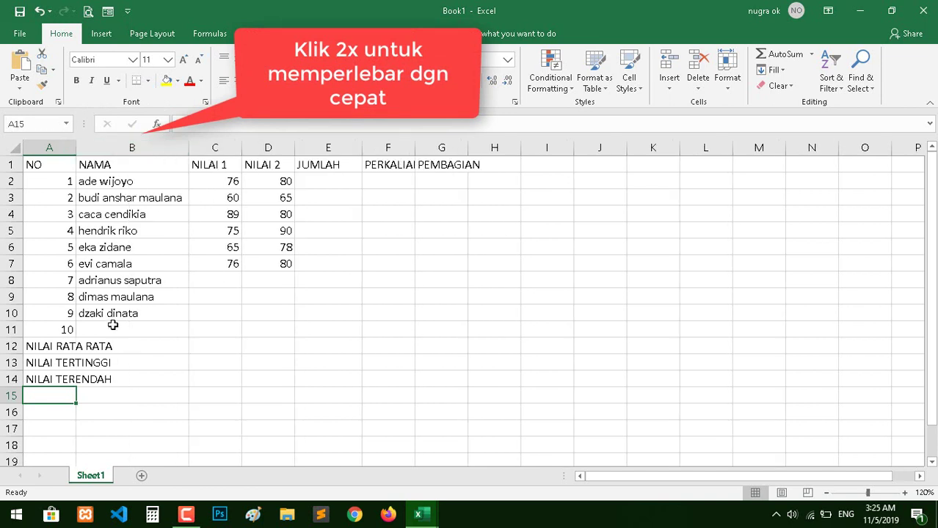
double_click(413, 146)
double_click(478, 146)
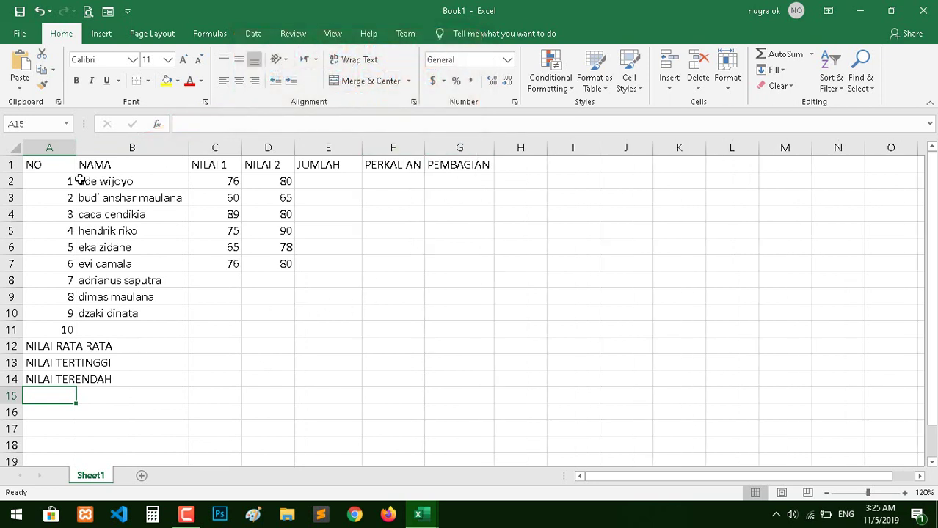
double_click(76, 147)
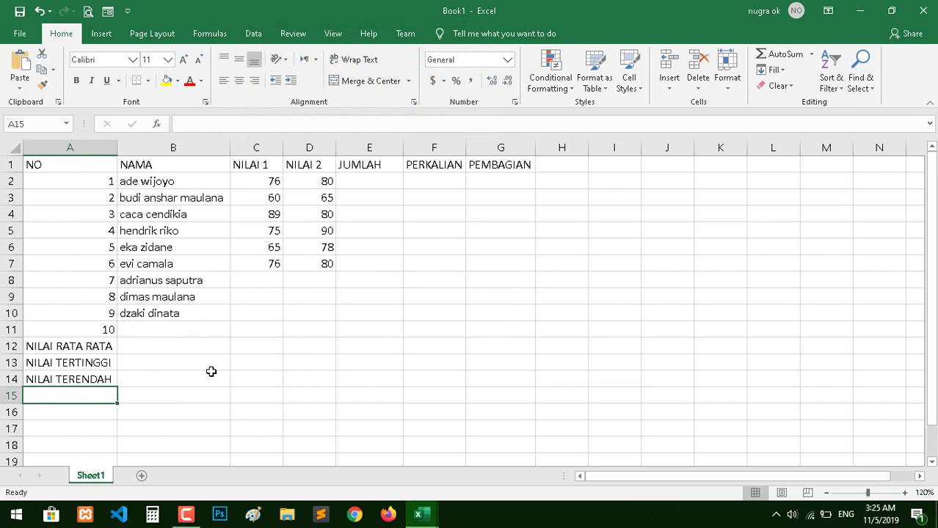
left_click(188, 336)
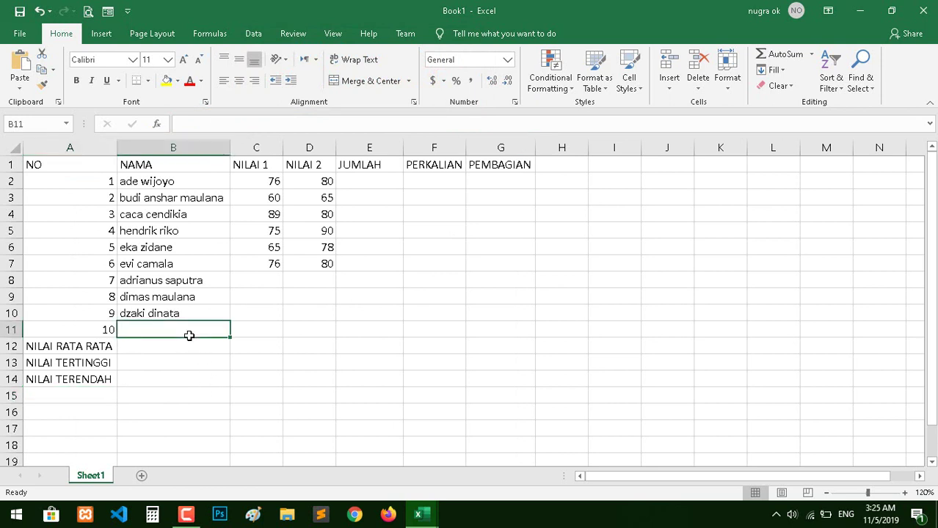
Enter the tenth student's name in B11
type("R")
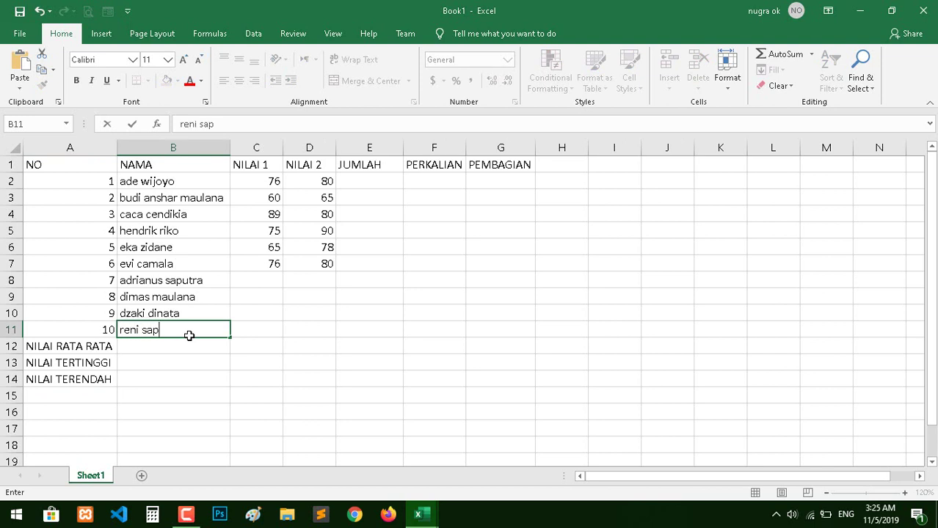
key("Return")
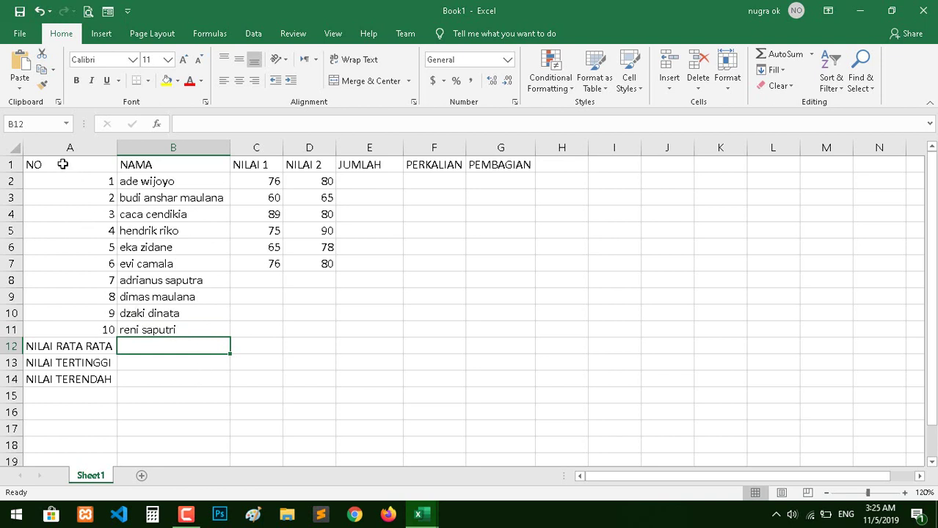
Move table A1:G14 to start at B3, then AutoFit columns C and H
mouse_move(66, 164)
left_mouse_down()
mouse_move(353, 212)
mouse_move(440, 371)
mouse_move(470, 371)
left_mouse_up()
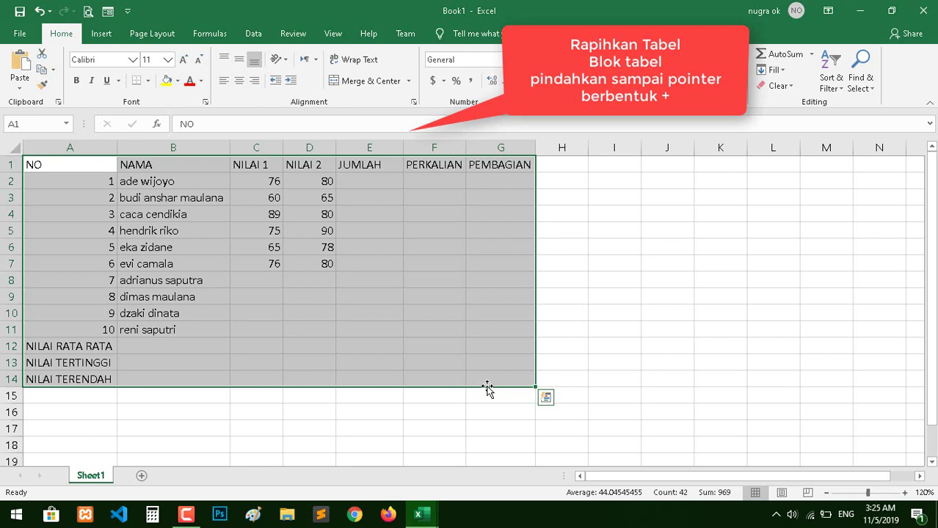
left_click_drag(488, 388, 567, 418)
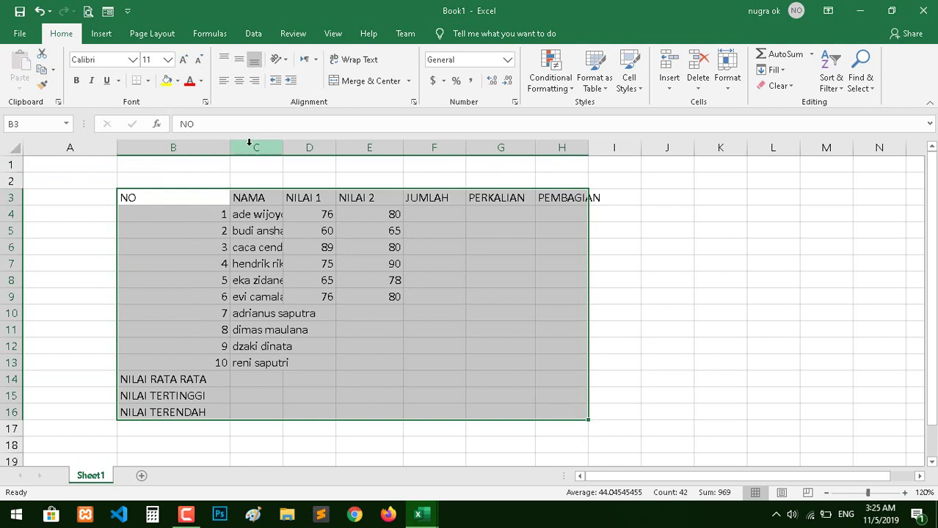
double_click(283, 147)
left_click(366, 297)
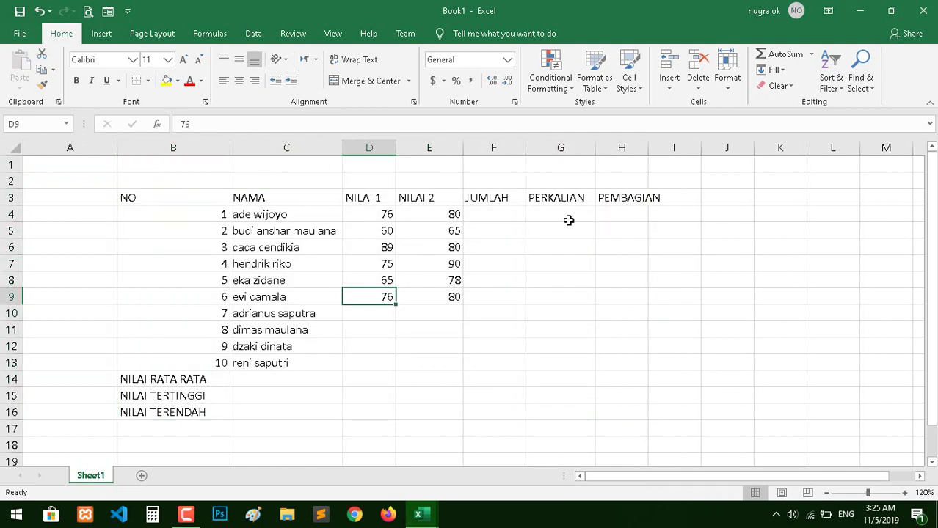
left_click(649, 157)
key("ctrl+Home")
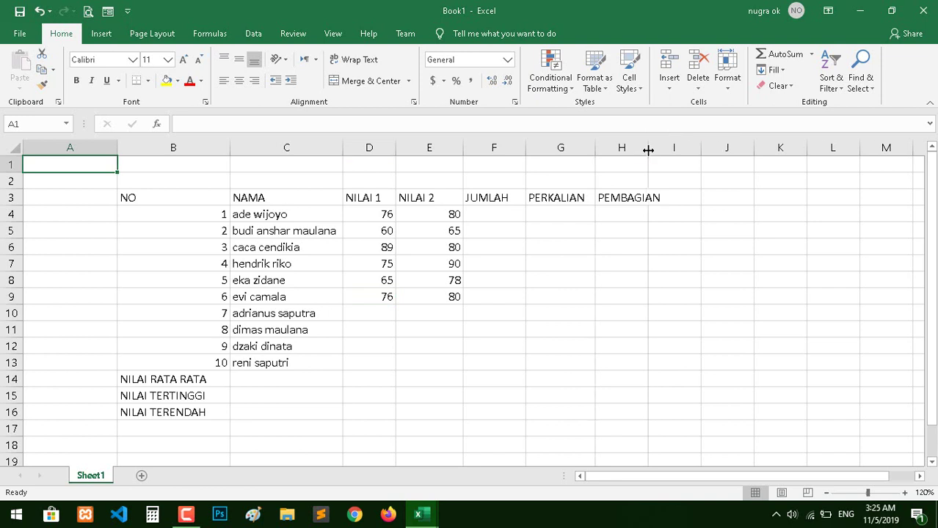
double_click(648, 150)
Type the title TABEL LATIHAN 2 in cell B2
left_click(182, 180)
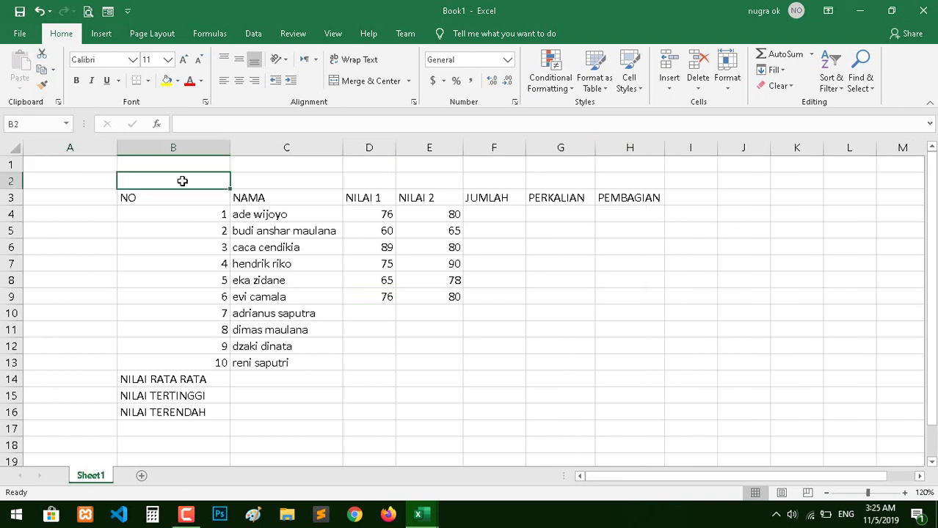
type("t")
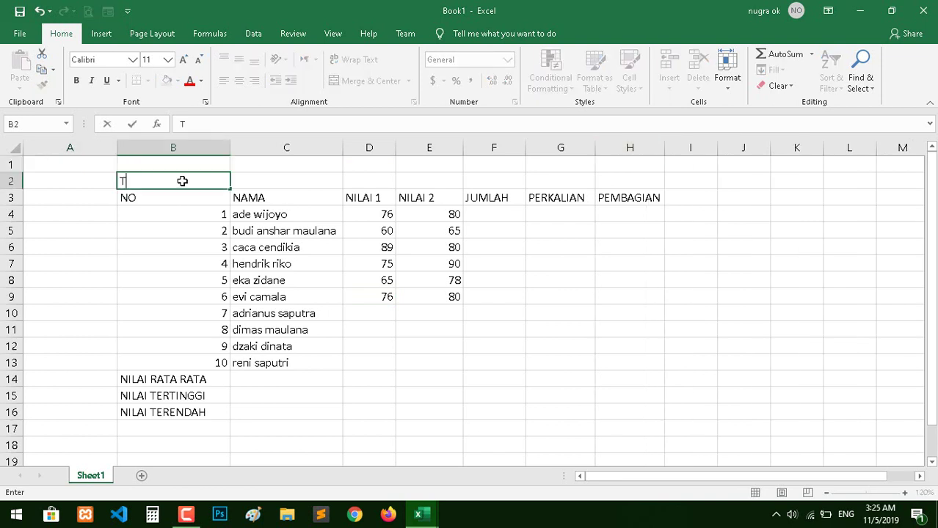
type("ABE")
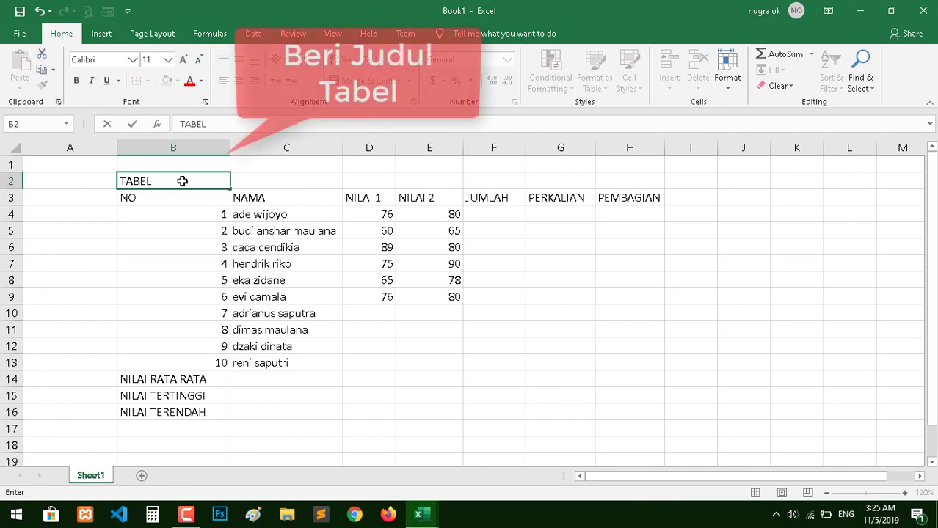
type(" LATIHAN2")
key("Return")
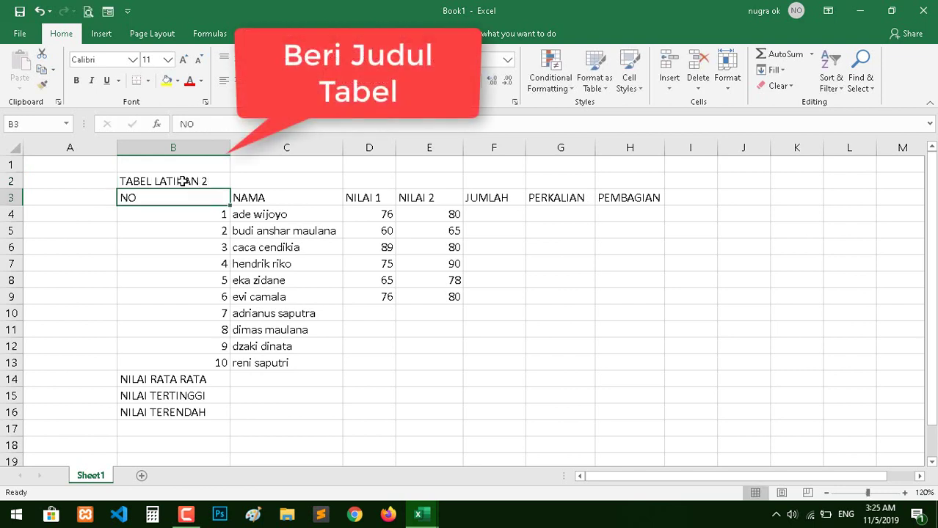
Merge and center the title across row 2 and make it bold
left_click(183, 182)
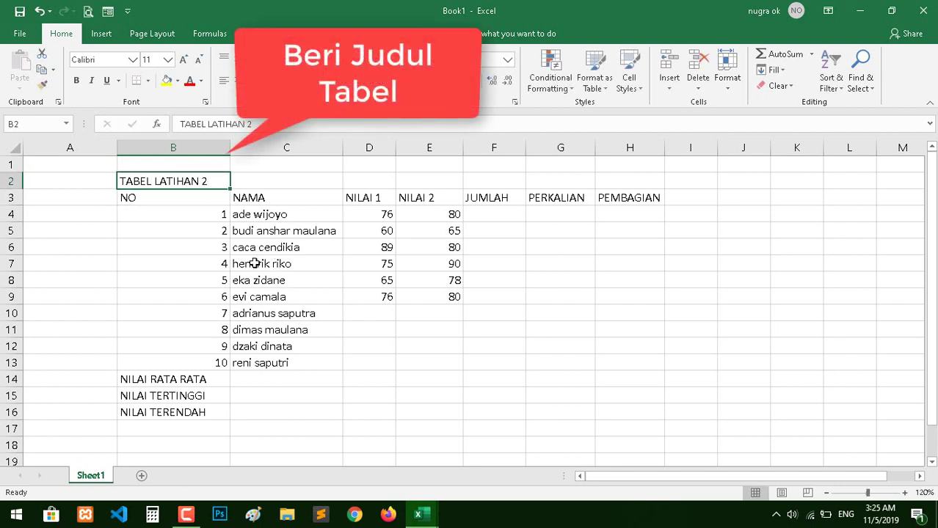
key("shift+Right")
key("shift+Right")
key("shift+Right")
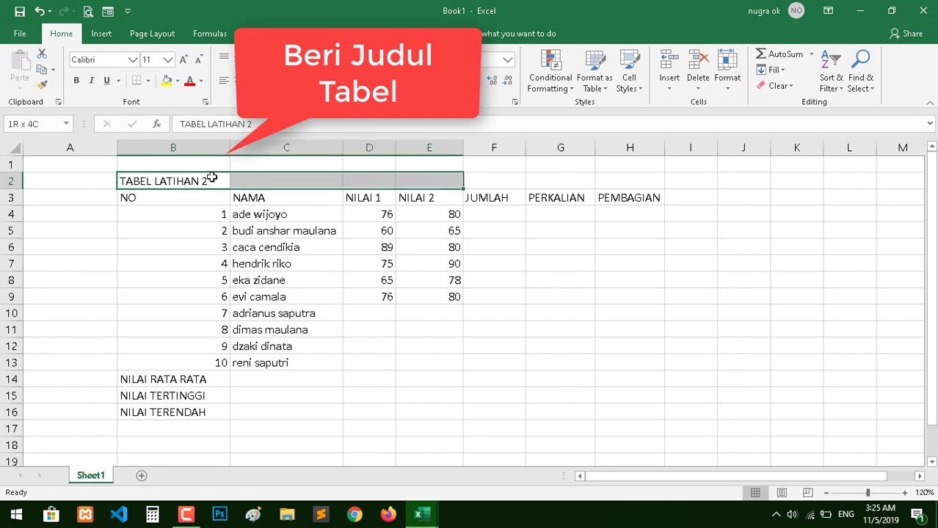
key("shift+Right")
key("shift+Right")
key("shift+Right")
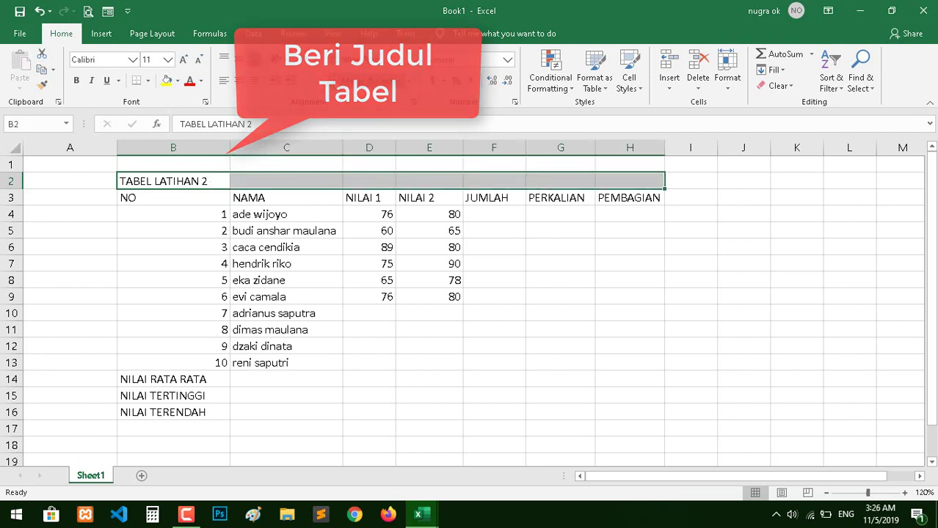
left_click(358, 81)
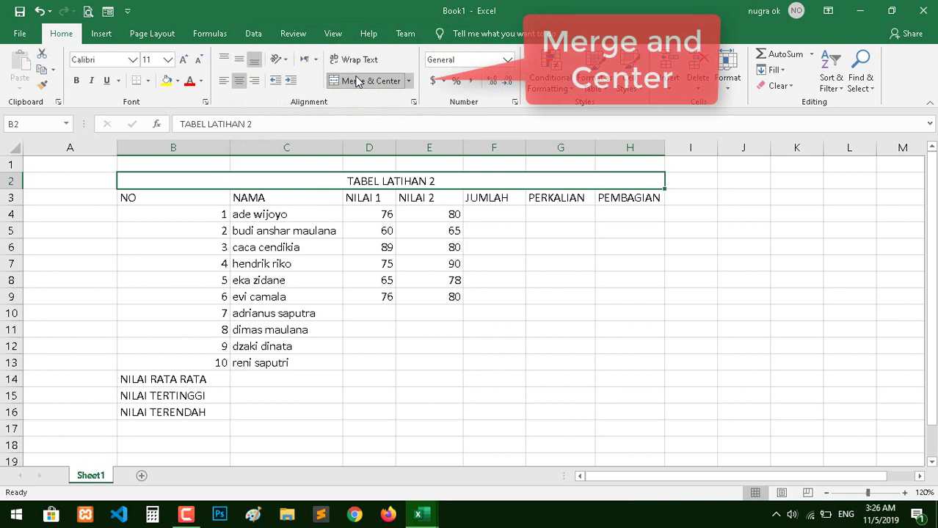
left_click(76, 81)
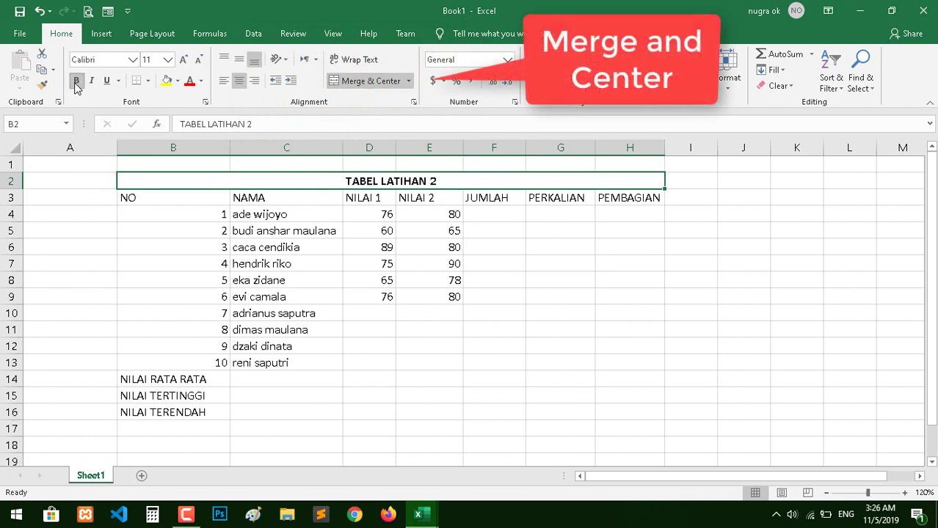
left_click(223, 360)
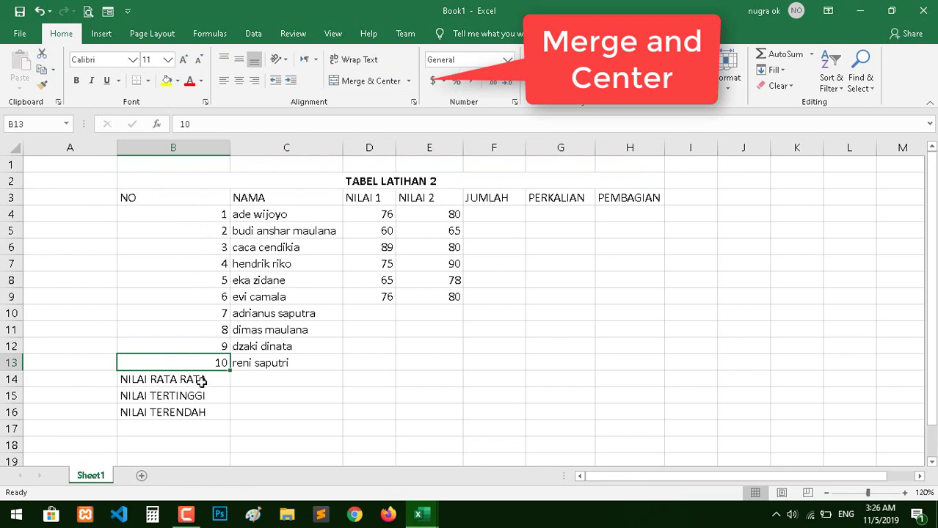
Merge and center each summary label across columns B to E in rows 14, 15 and 16
left_click_drag(204, 381, 248, 379)
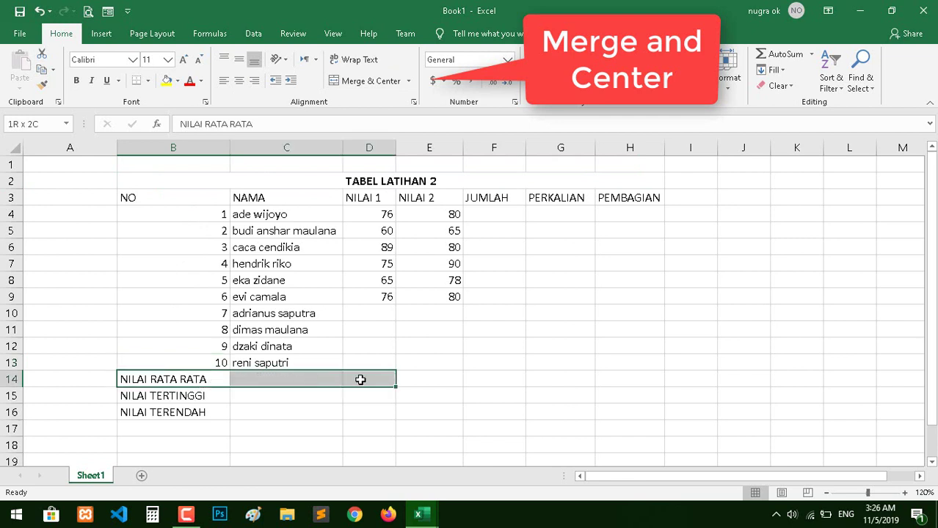
left_click_drag(273, 376, 415, 375)
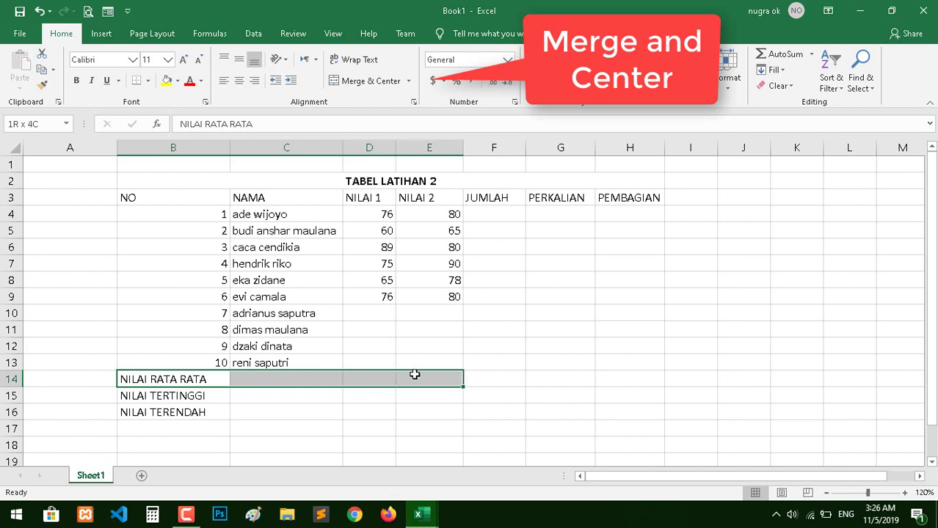
left_click(372, 81)
left_click_drag(177, 394, 436, 396)
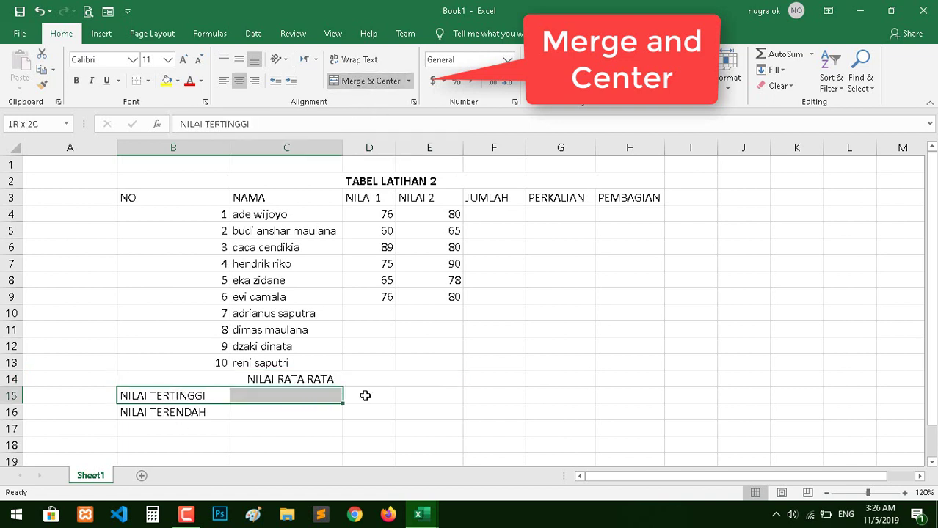
left_click(371, 81)
left_click_drag(155, 413, 454, 413)
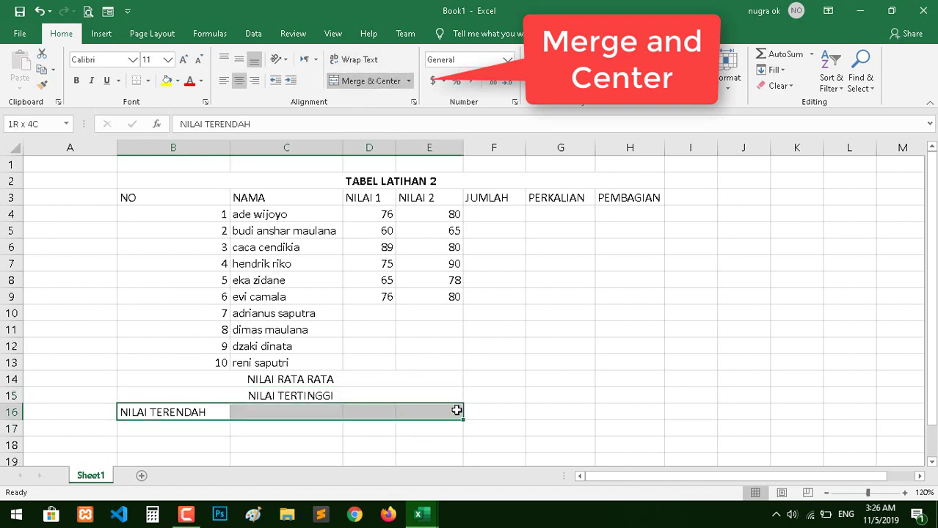
left_click(359, 79)
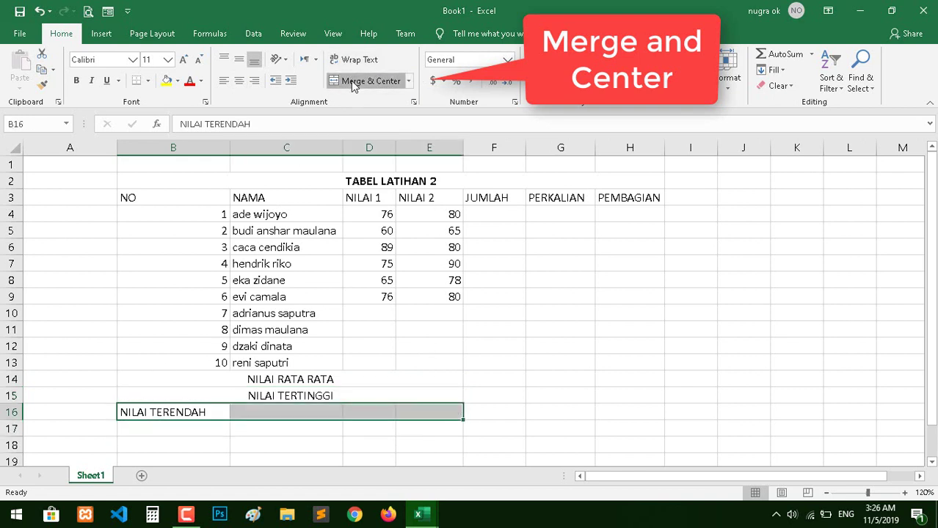
left_click(337, 295)
Narrow the NO column B to fit its numbers
left_click_drag(228, 147, 140, 147)
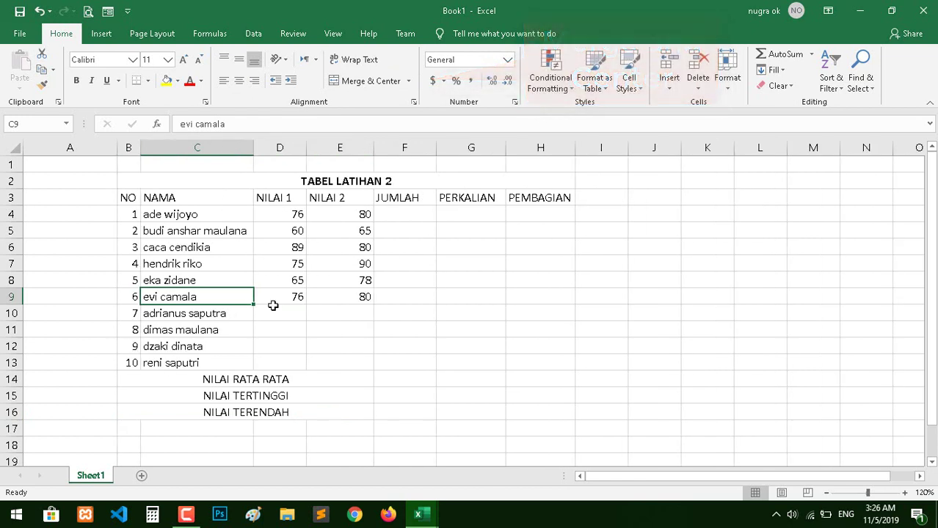
left_click(272, 305)
mouse_move(126, 198)
left_mouse_down()
mouse_move(521, 379)
mouse_move(518, 412)
left_mouse_up()
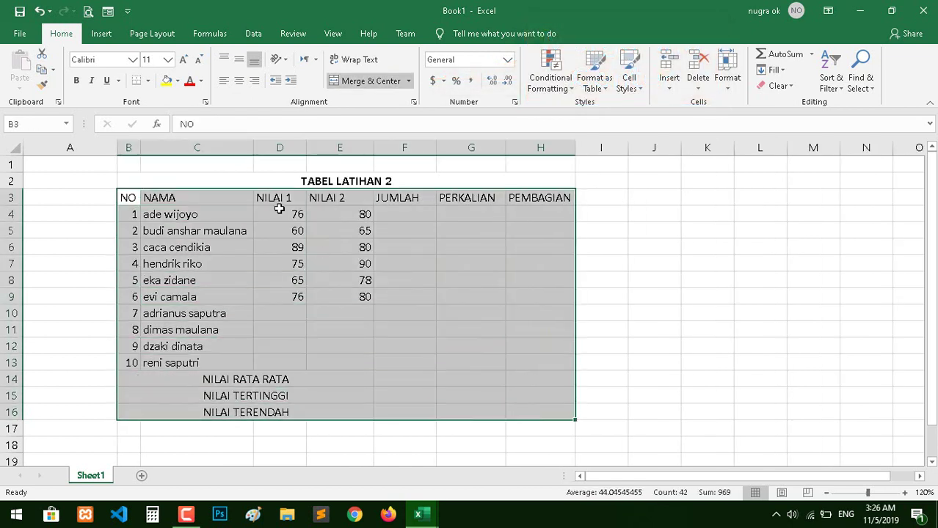
Apply All Borders to the table B3:H16
left_click(148, 81)
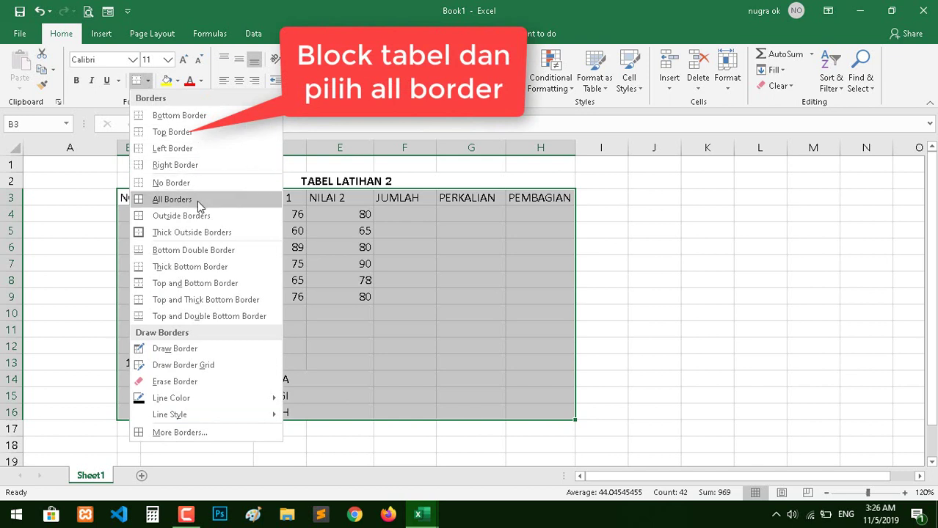
left_click(197, 199)
left_click(265, 277)
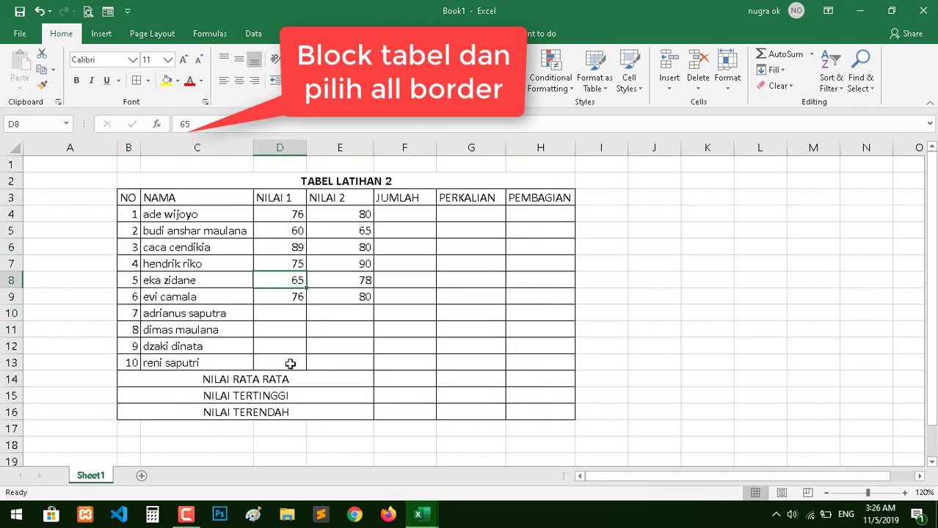
Left-align the merged summary labels B14:E16, then set them back to center
left_click_drag(300, 380, 305, 414)
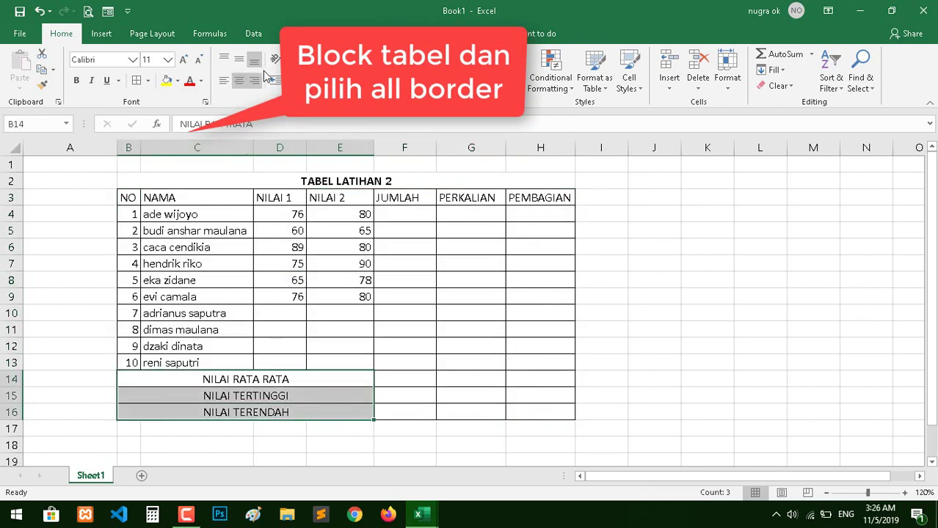
left_click(224, 83)
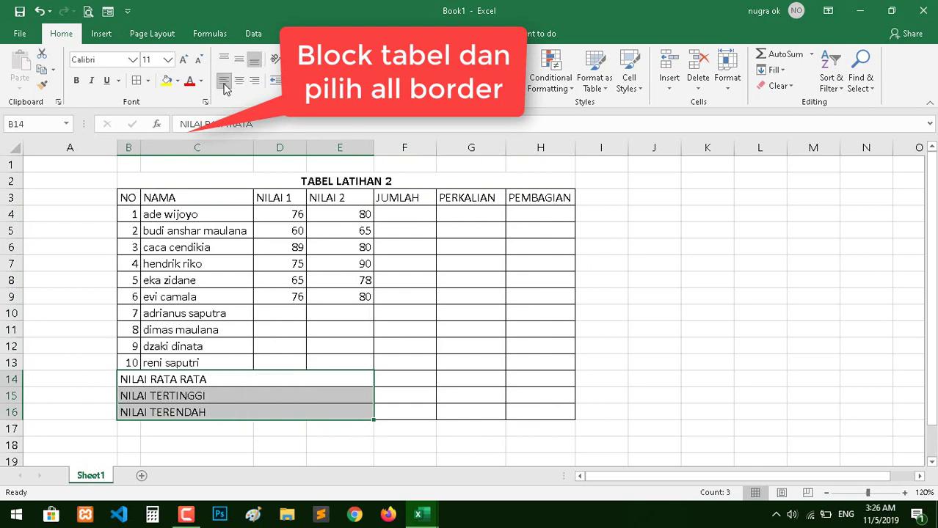
left_click(239, 82)
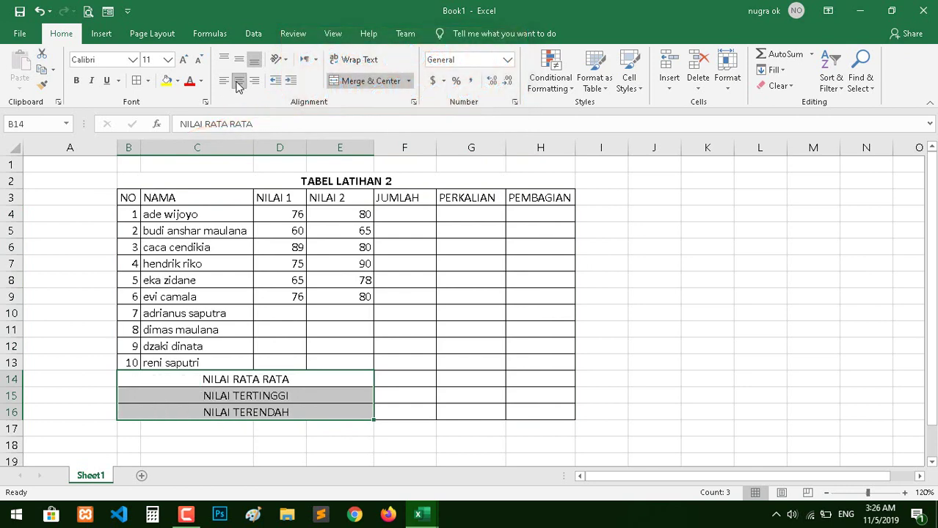
left_click(318, 334)
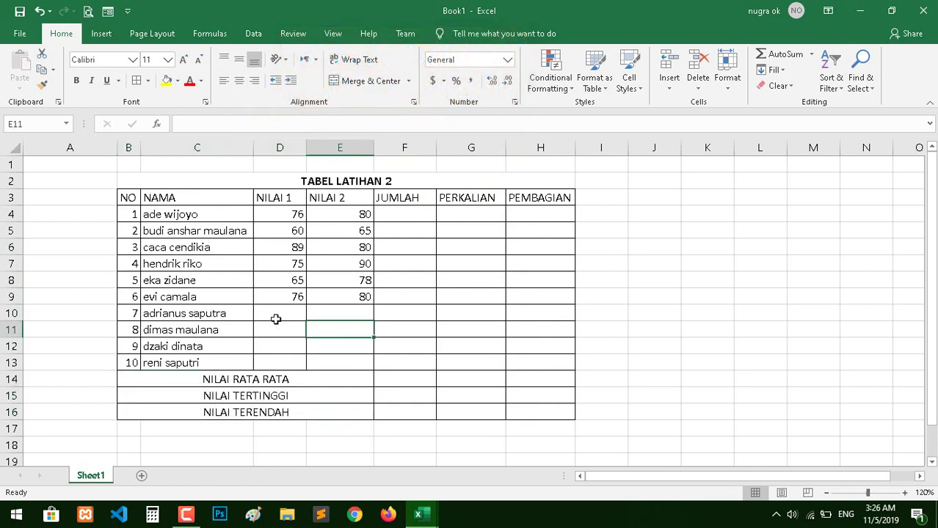
Shade the header row B3:H3 and summary rows B14:E16 light grey
mouse_move(130, 198)
left_mouse_down()
mouse_move(452, 205)
mouse_move(534, 197)
left_mouse_up()
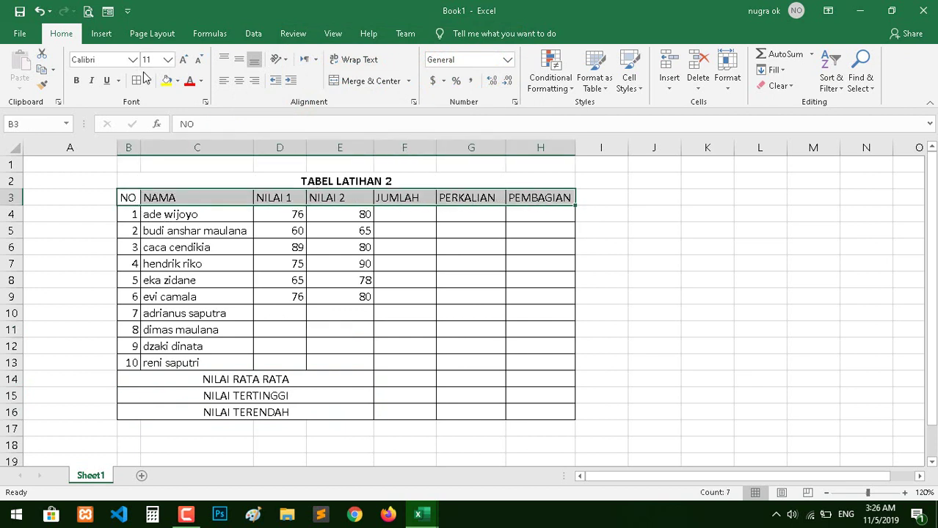
left_click(177, 81)
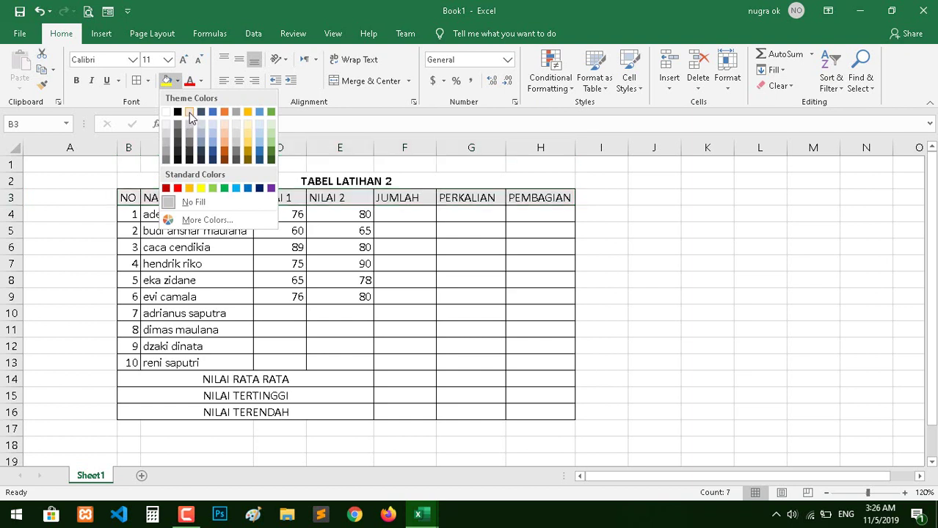
left_click(189, 113)
left_click_drag(205, 378, 213, 411)
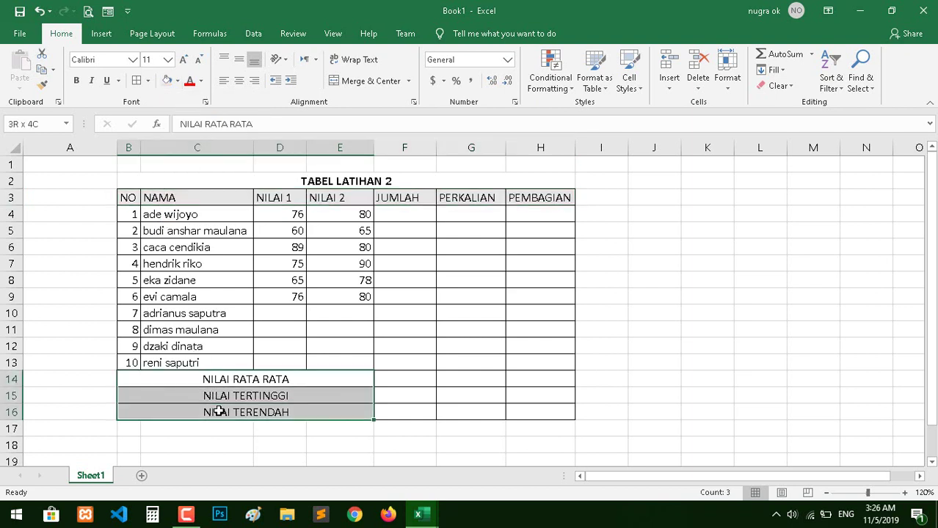
left_click(168, 80)
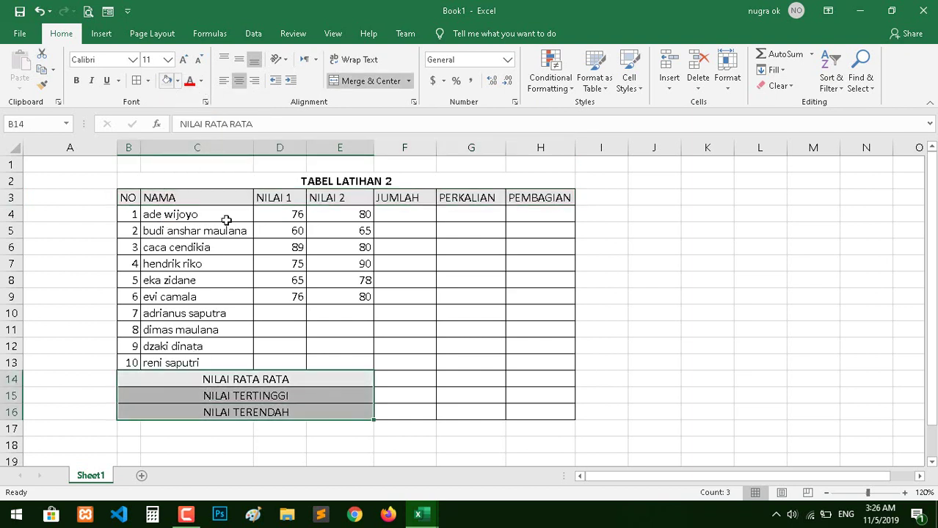
left_click(244, 286)
Center the column headings in B3:H3
left_click_drag(138, 200, 534, 195)
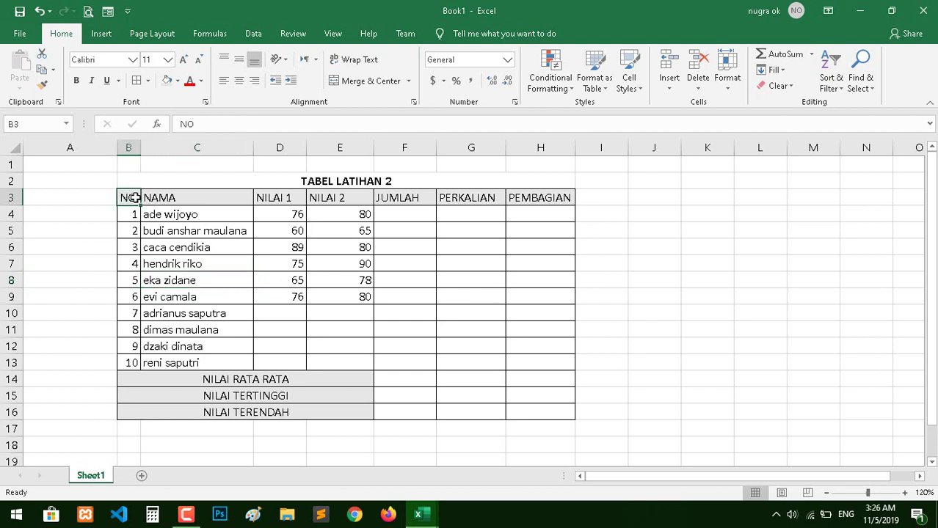
left_click(241, 83)
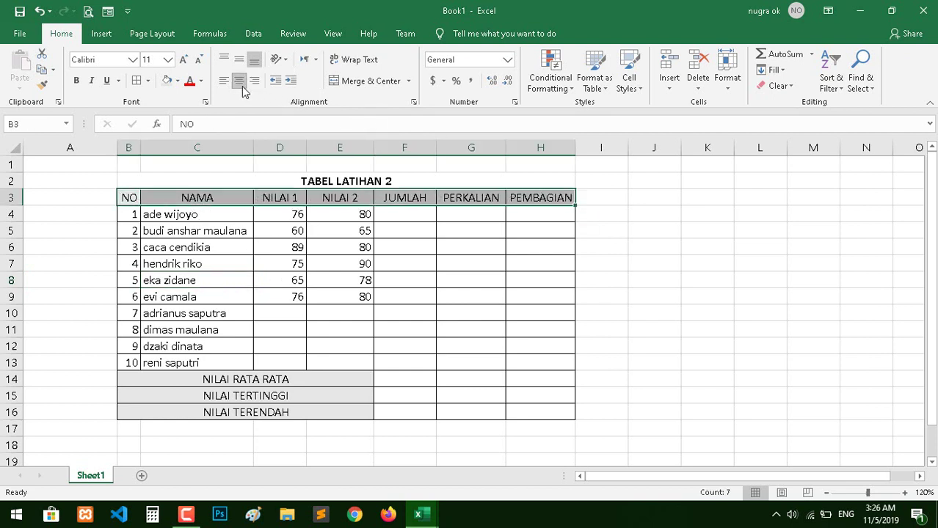
left_click(334, 247)
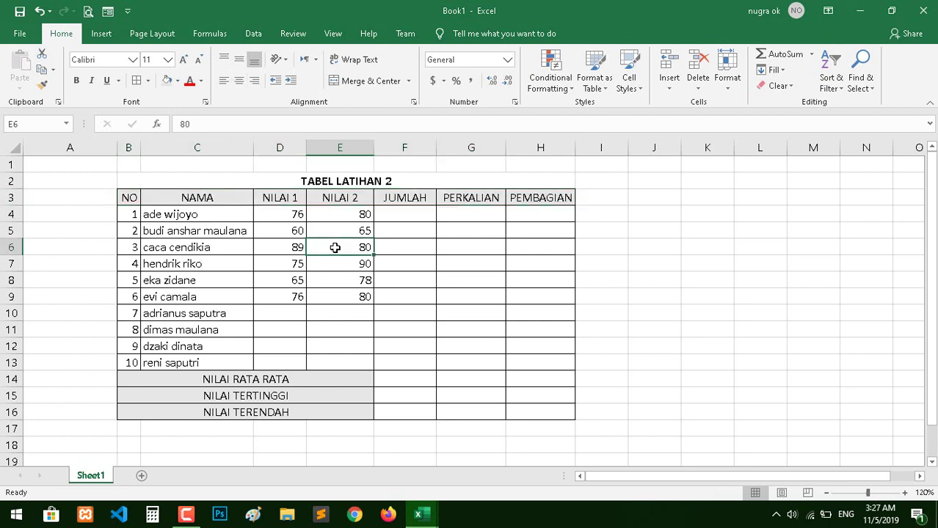
left_click(295, 216)
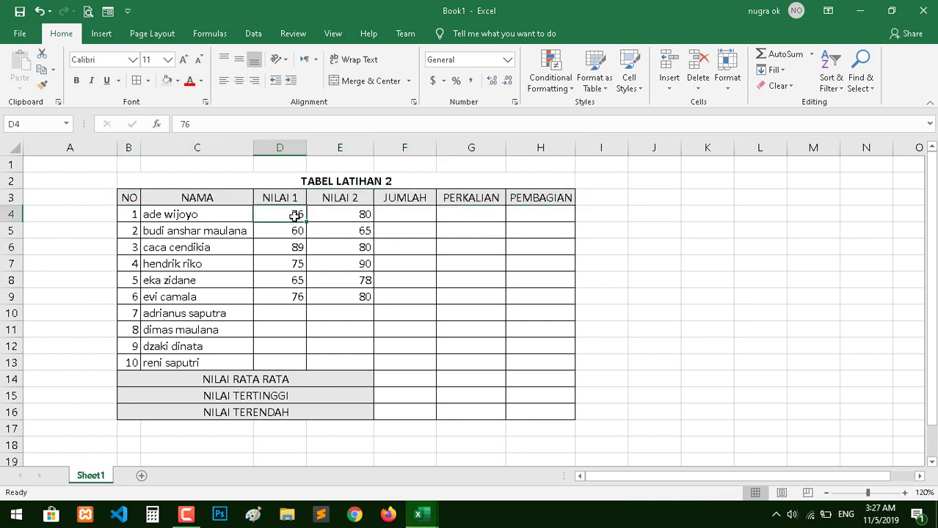
left_click(354, 215)
Enter =SUM(D4:E4) in F4 for the first student's total
left_click(406, 216)
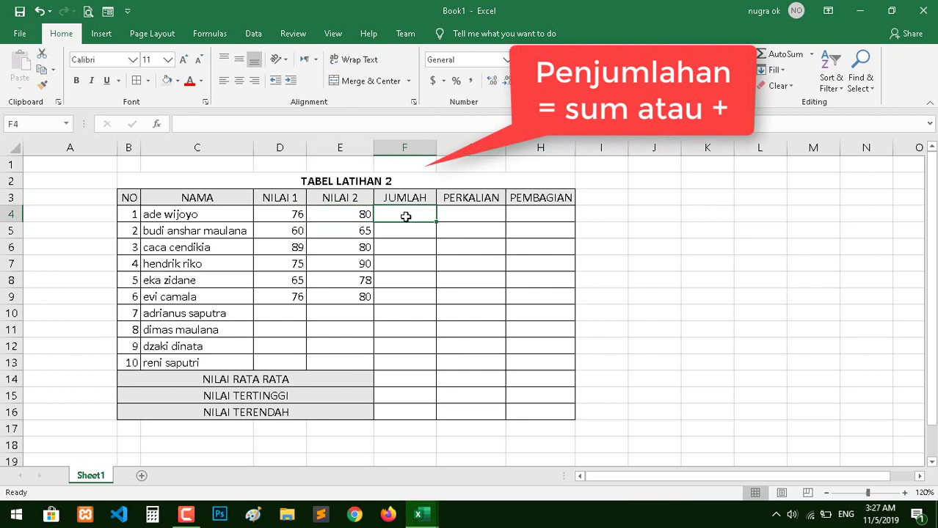
type("=S")
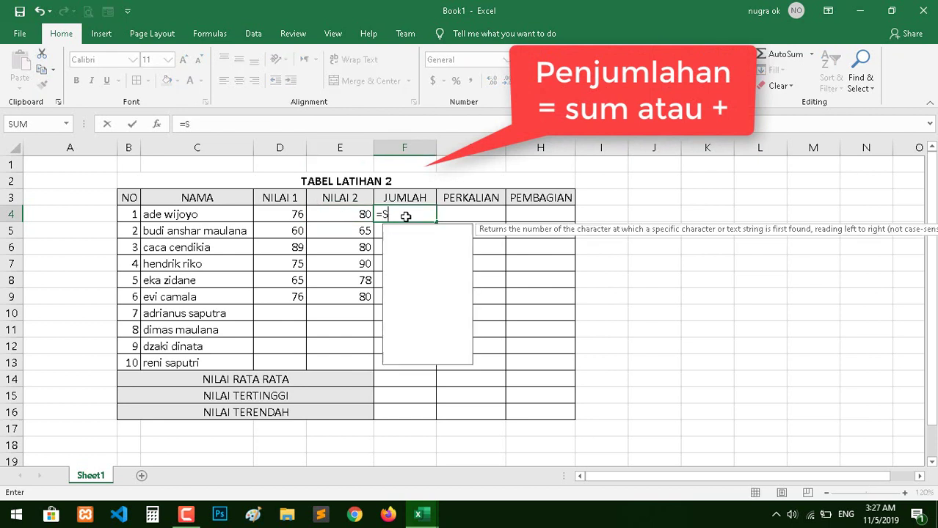
type("UM(")
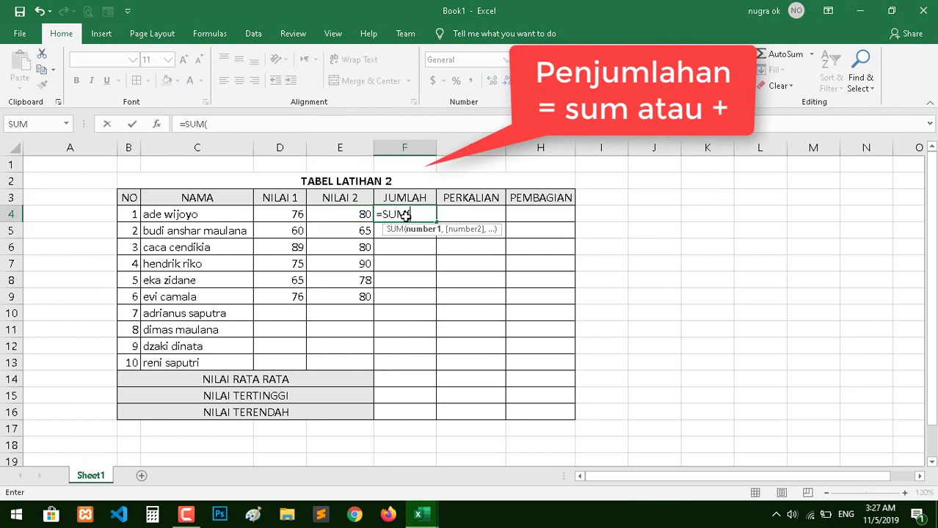
left_click_drag(283, 214, 331, 221)
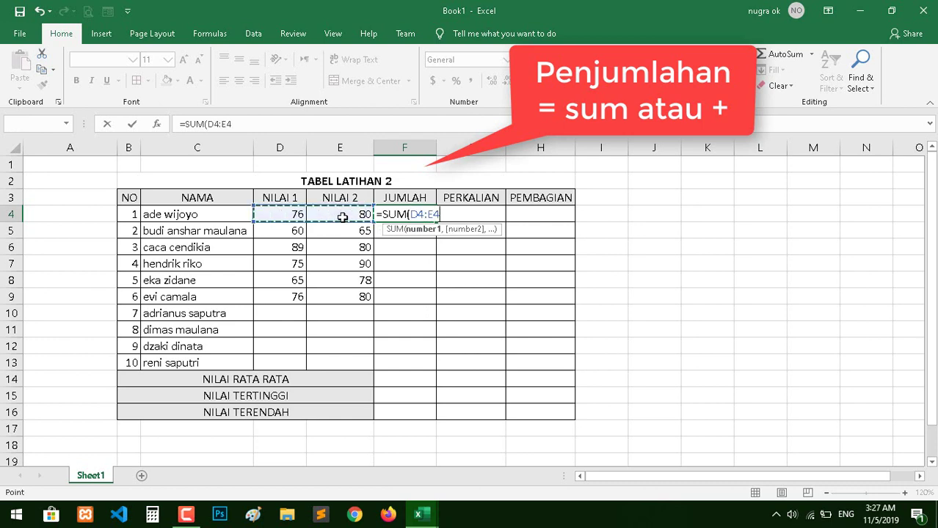
key("Return")
Copy the sum formula down through F13, stopping before the summary rows
left_click(406, 210)
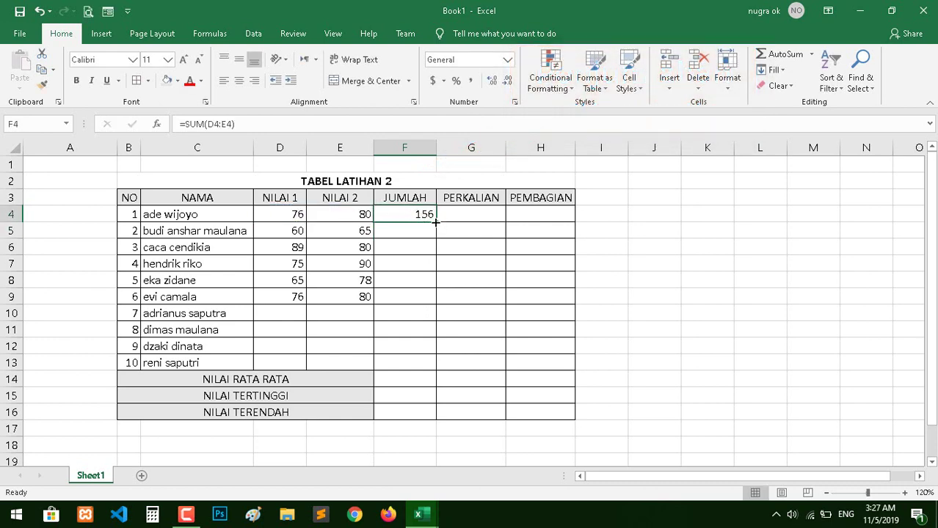
double_click(436, 222)
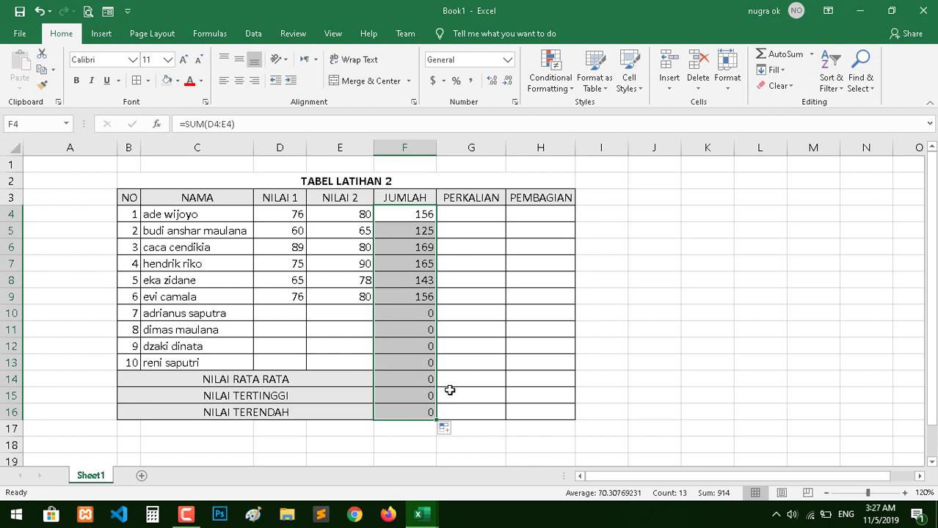
key("ctrl+z")
left_click_drag(436, 218, 436, 365)
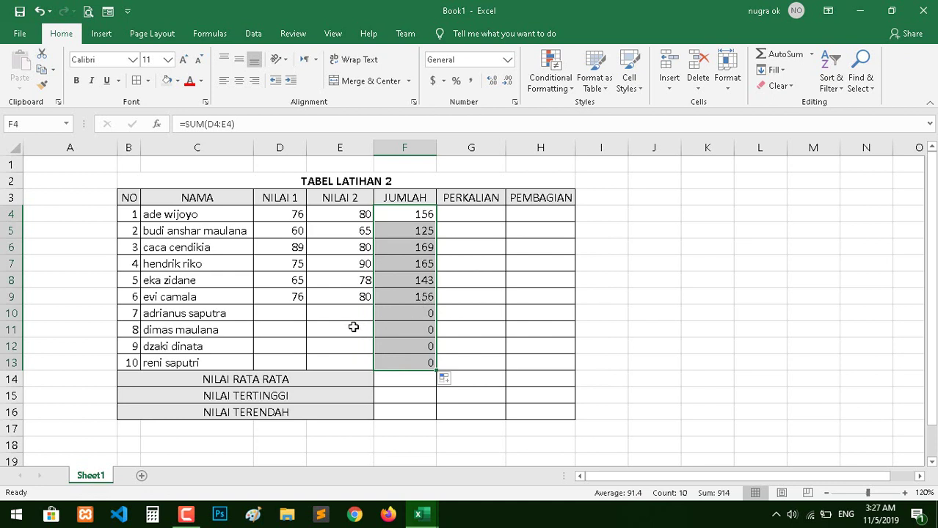
Enter scores 77/80 for student 7 and 90/87 for student 8, correcting the mistyped 990 to 90
left_click(293, 314)
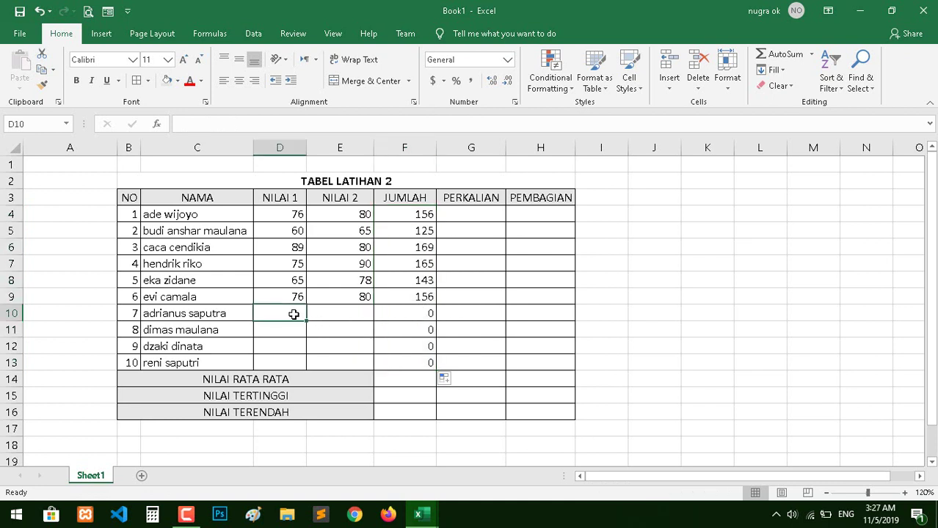
type("77")
key("Tab")
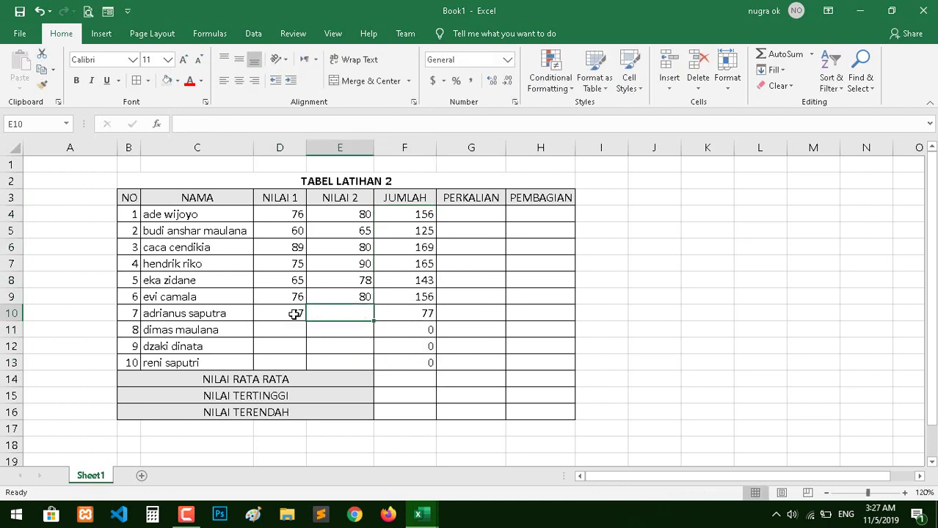
type("80")
key("Return")
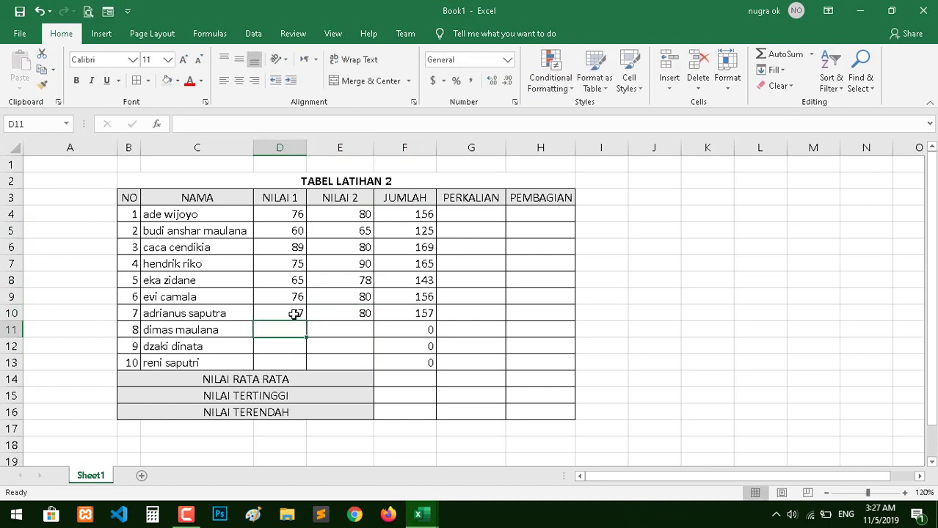
type("990")
key("Tab")
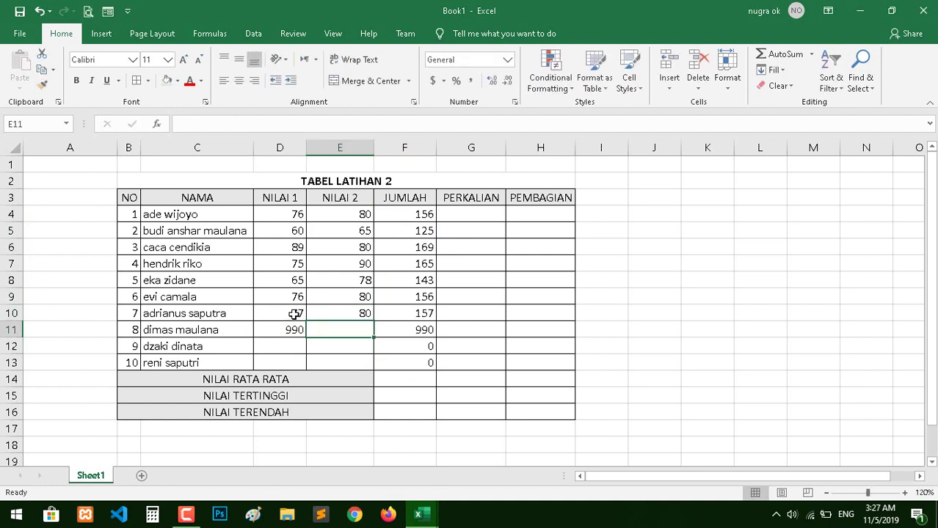
type("87")
key("Down")
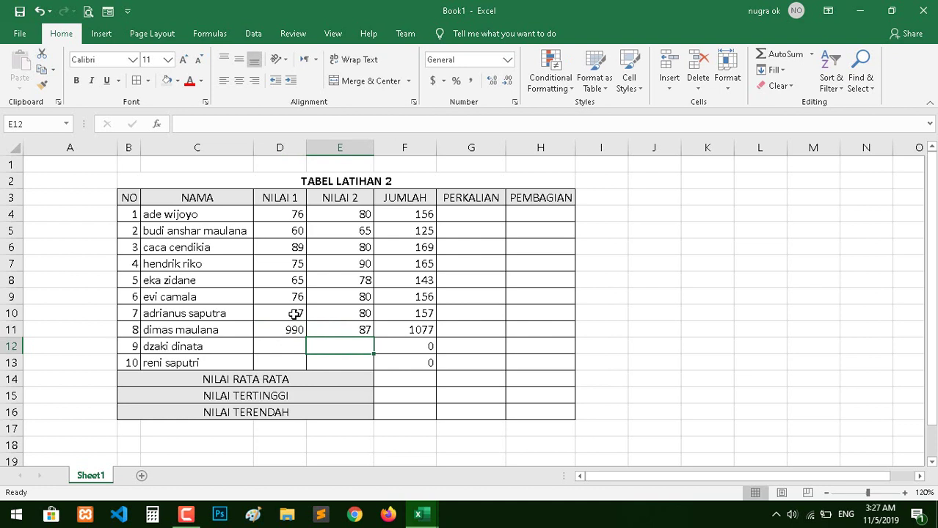
key("Up")
key("Left")
type("90")
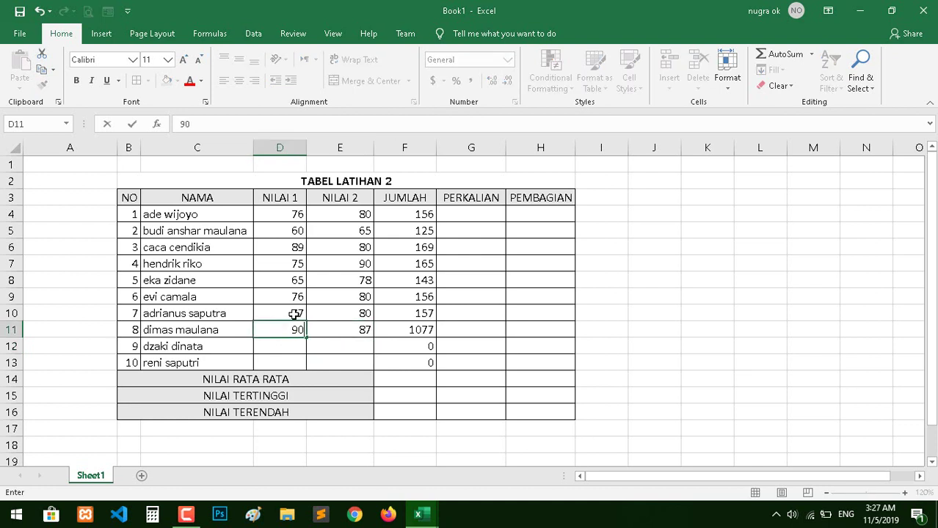
key("Return")
Enter scores 76/90 for student 9 and 76/80 for student 10
key("Left")
key("Right")
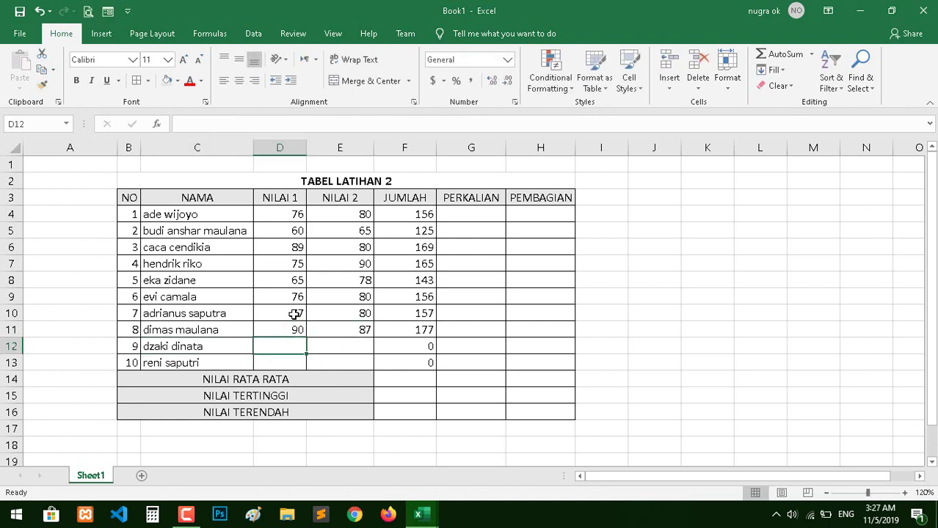
type("76")
key("Tab")
type("9")
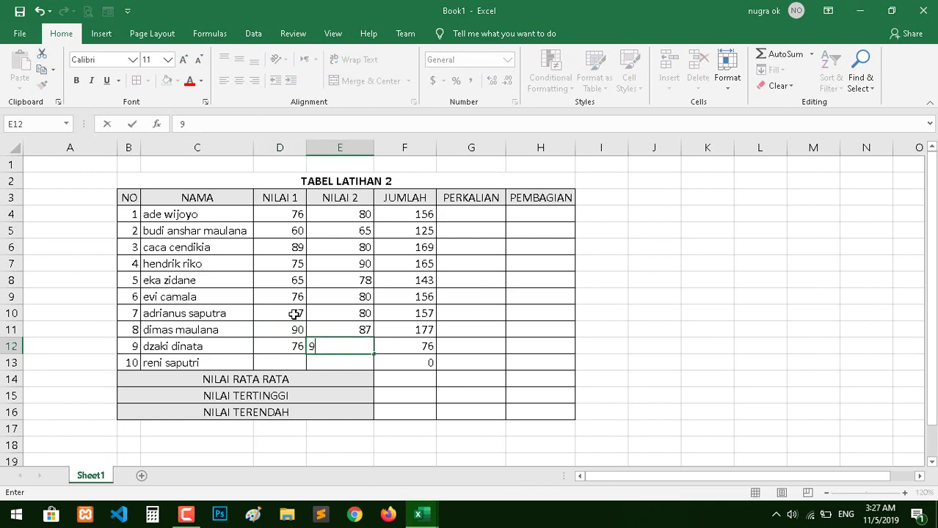
type("0")
key("Return")
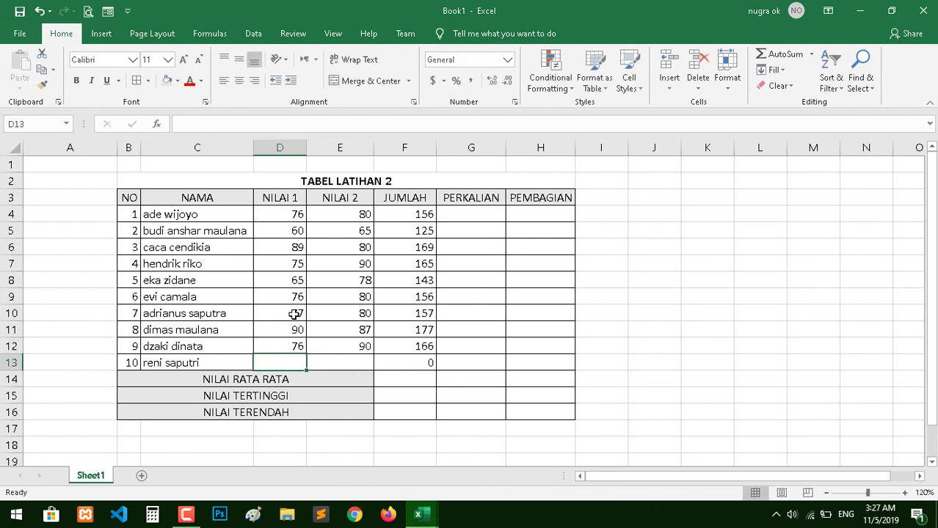
type("76")
key("Tab")
type("8")
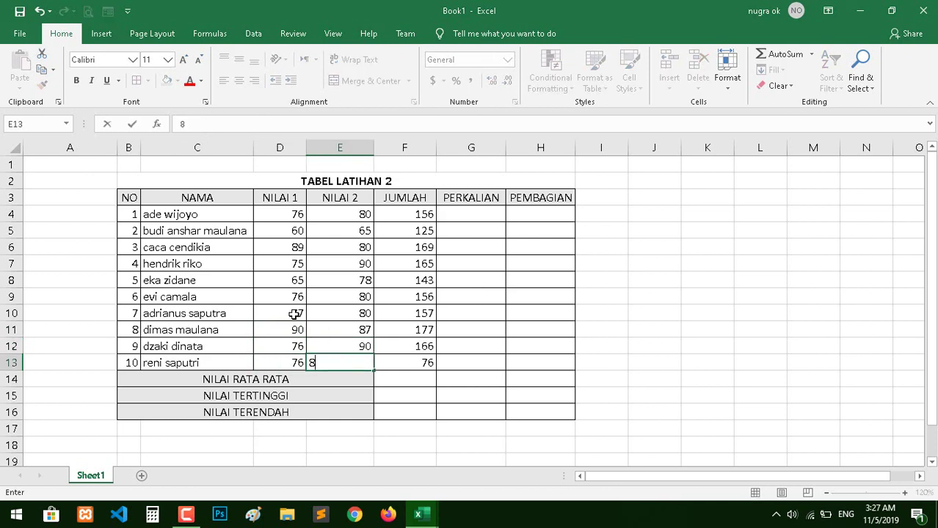
type("0")
key("Return")
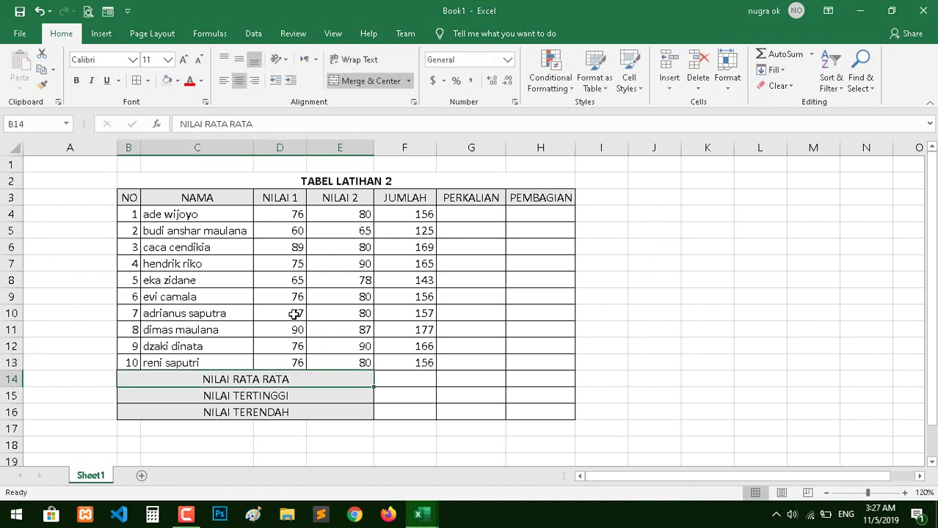
Enter =D4*E4 in G4 and copy it down to G13 for all ten products
left_click(484, 220)
type("=")
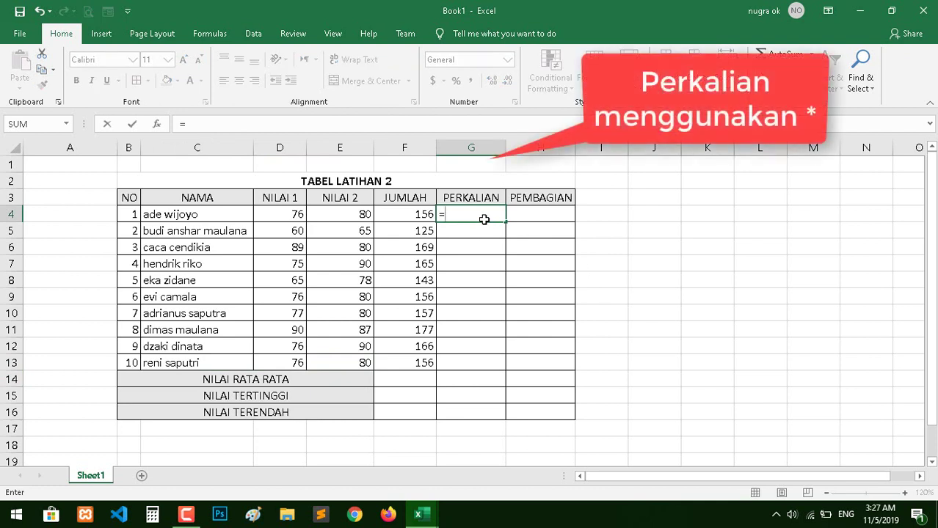
left_click(281, 213)
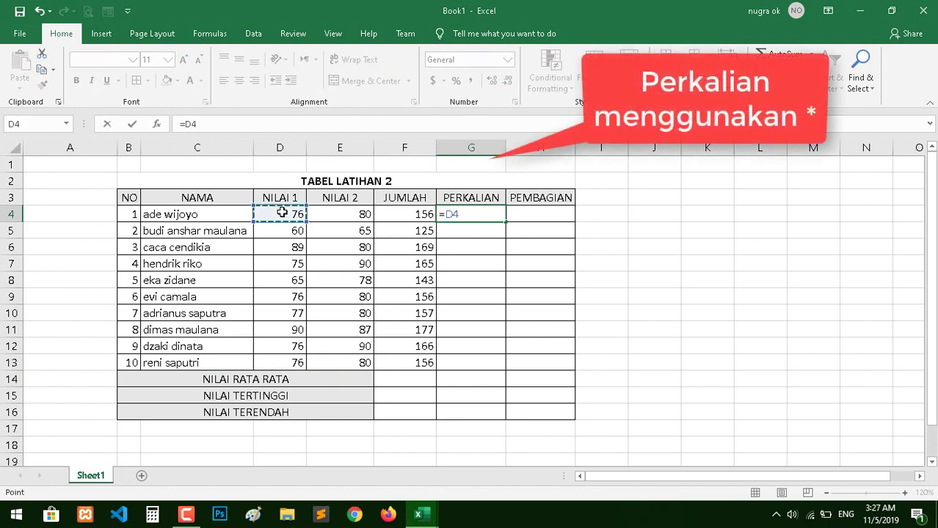
type("*")
left_click(336, 216)
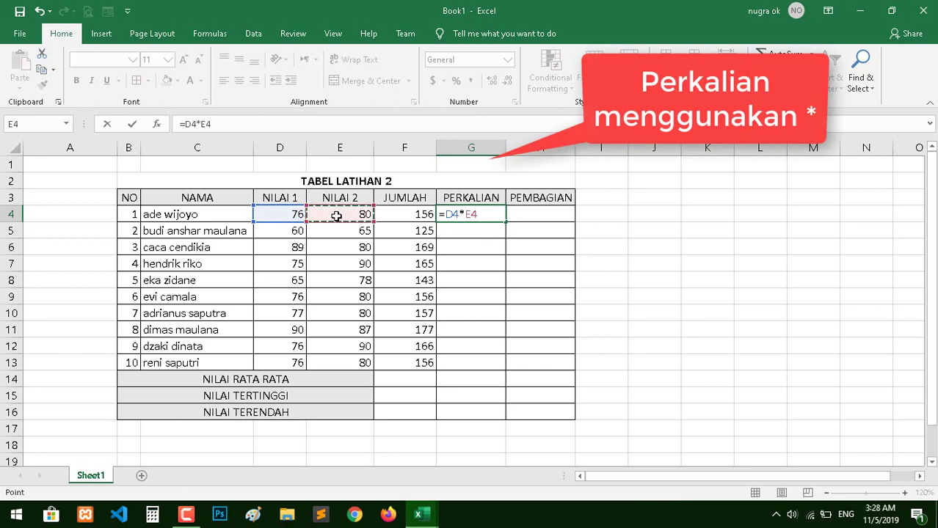
key("Return")
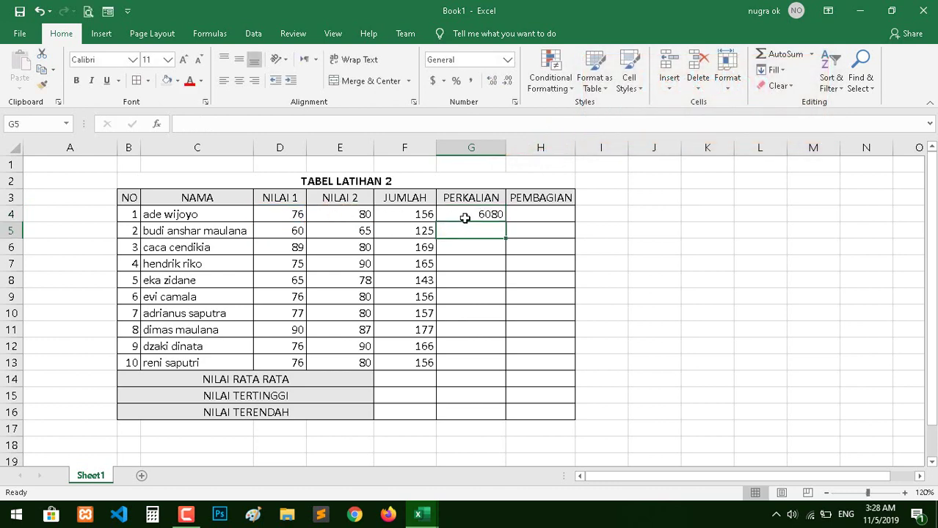
left_click(464, 218)
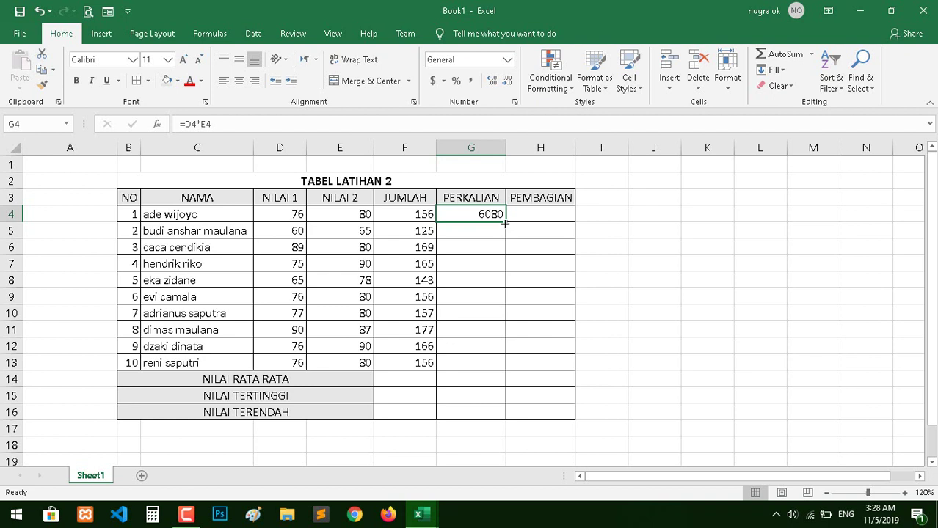
left_click_drag(505, 224, 497, 367)
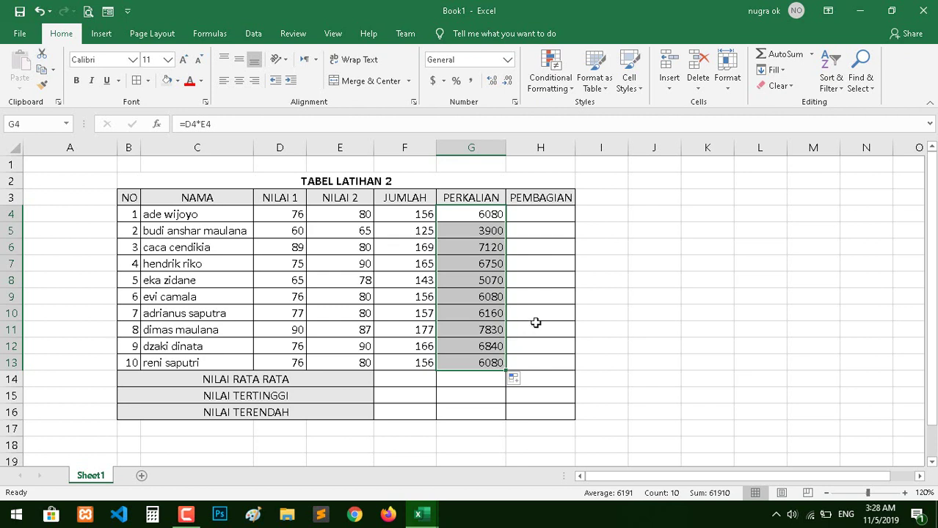
left_click(541, 215)
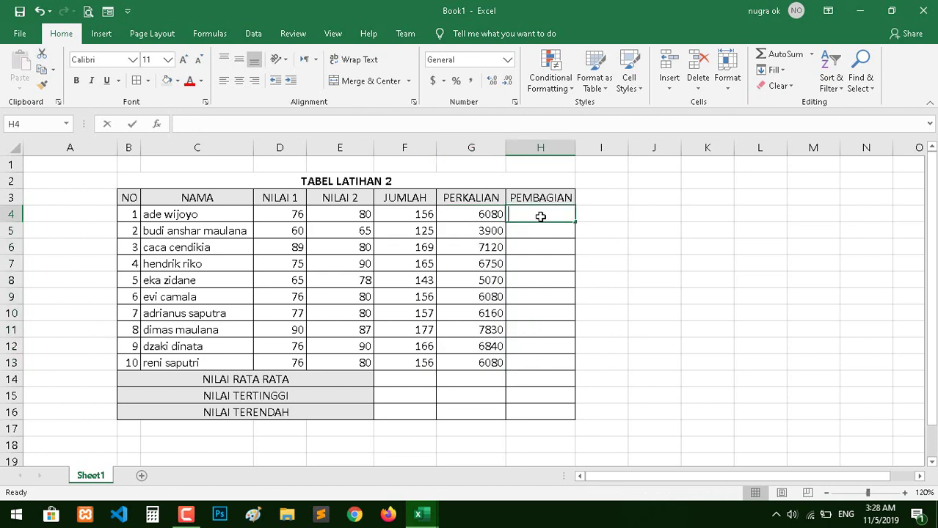
Enter =D4/E4 in H4 and copy it down to H13 for all ten quotients
type("=")
left_click(289, 215)
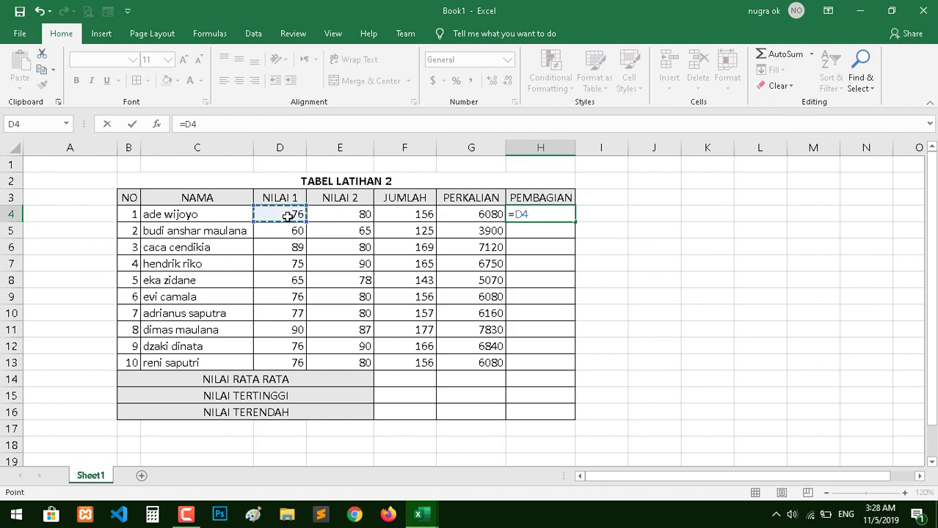
type("/")
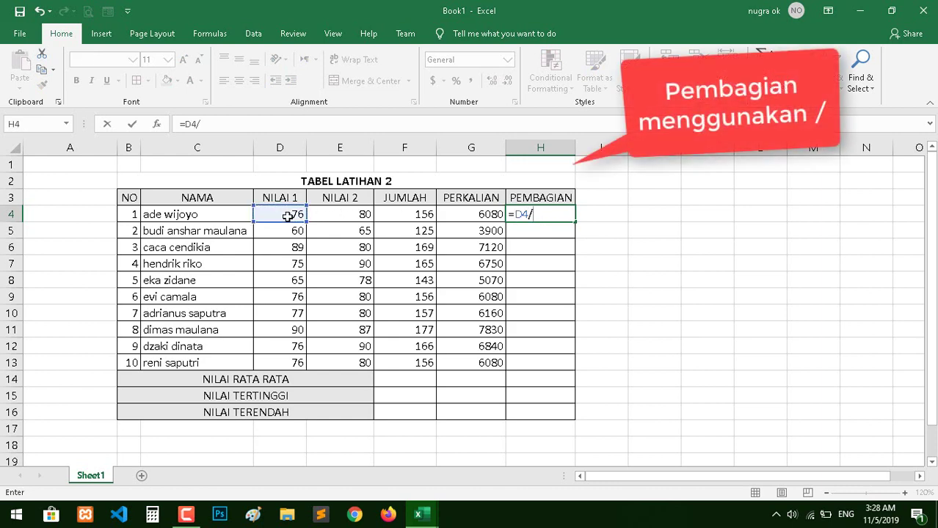
left_click(338, 215)
key("Return")
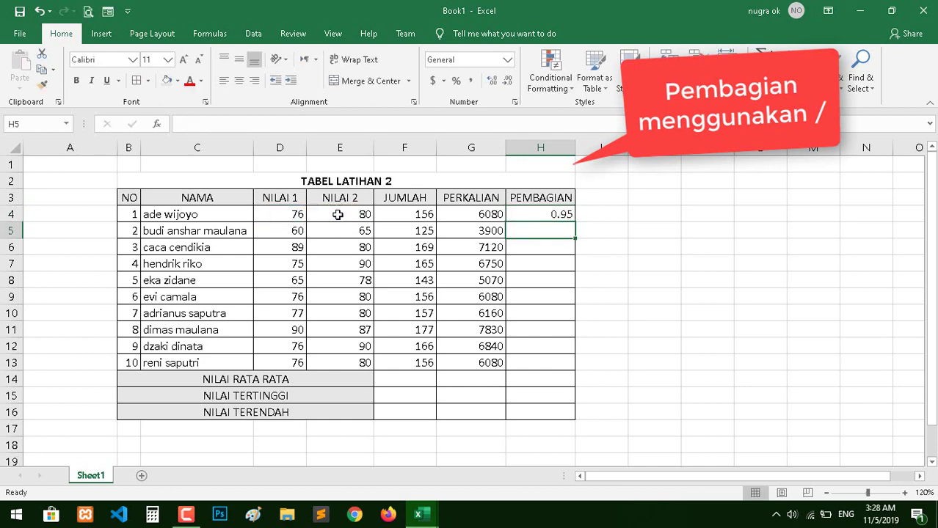
left_click(566, 213)
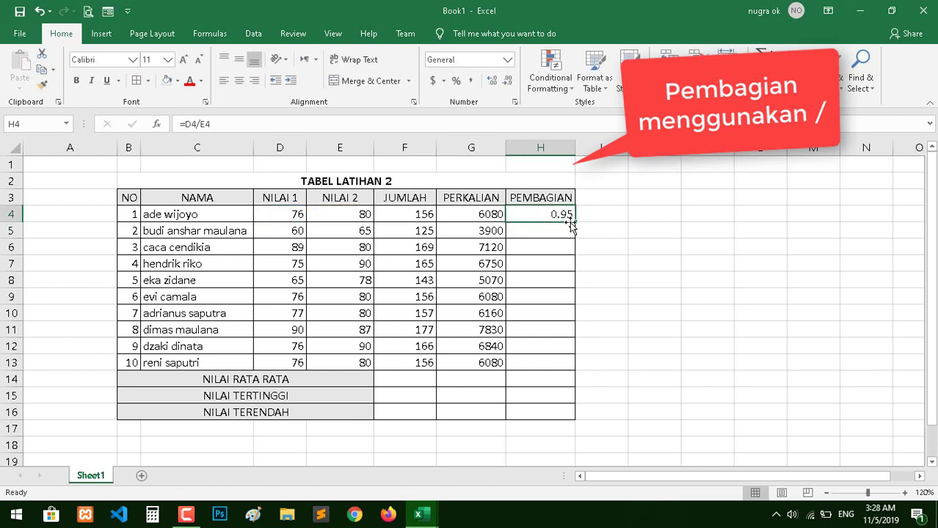
left_click_drag(576, 225, 574, 371)
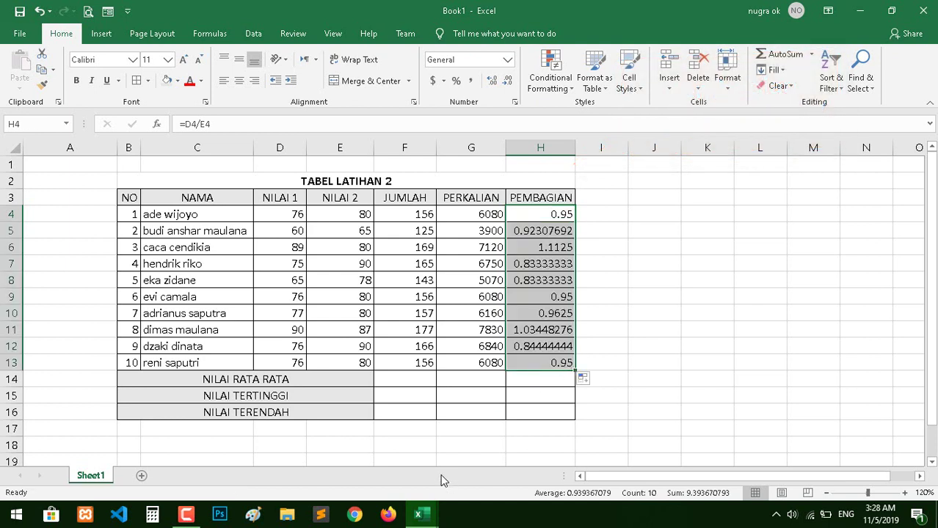
left_click(423, 378)
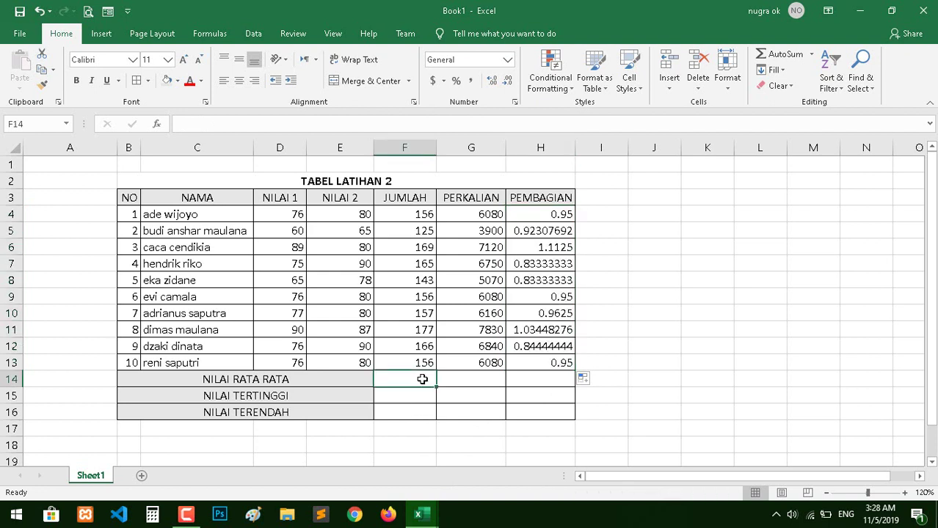
Enter =AVERAGE(F4:F13) in F14 and copy it across to H14, giving 157, 6191 and 0.93936708
left_click_drag(268, 374, 277, 413)
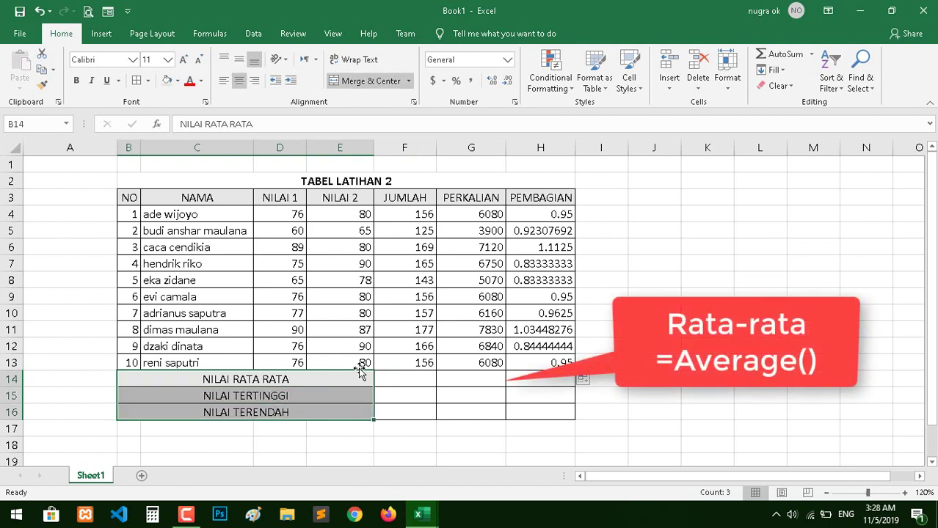
left_click(411, 383)
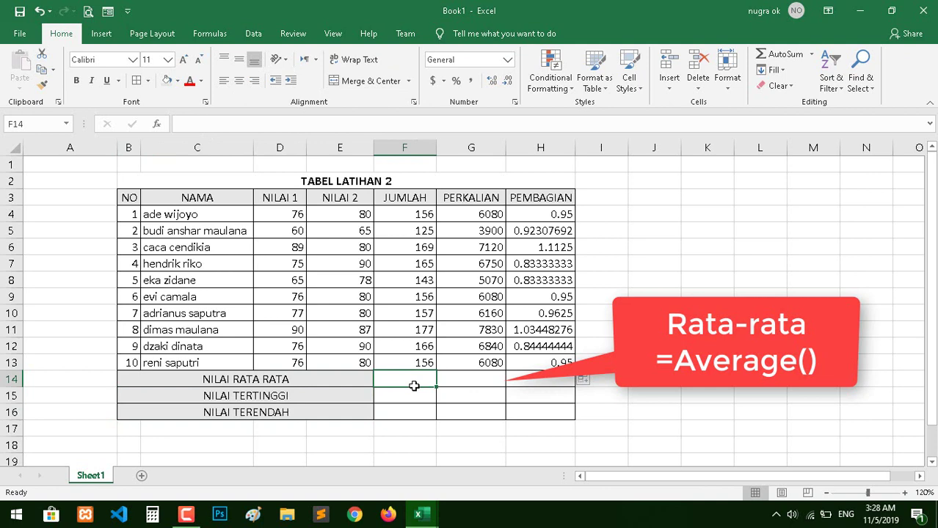
type("=")
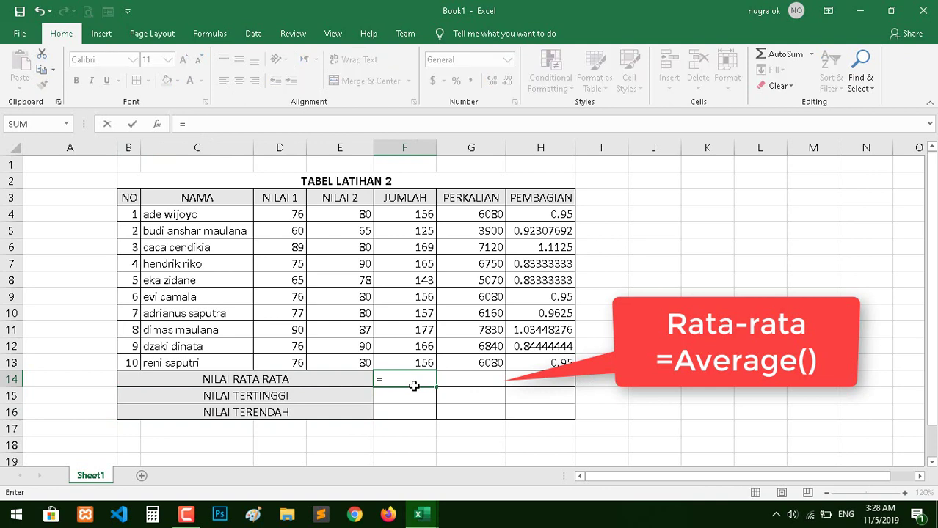
type("(AVE")
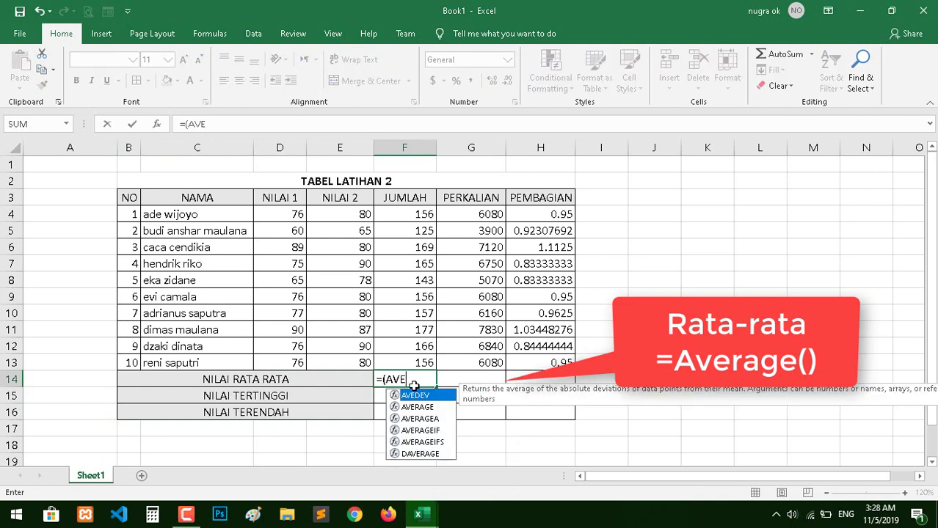
key("BackSpace")
key("BackSpace")
key("BackSpace")
key("BackSpace")
type("A")
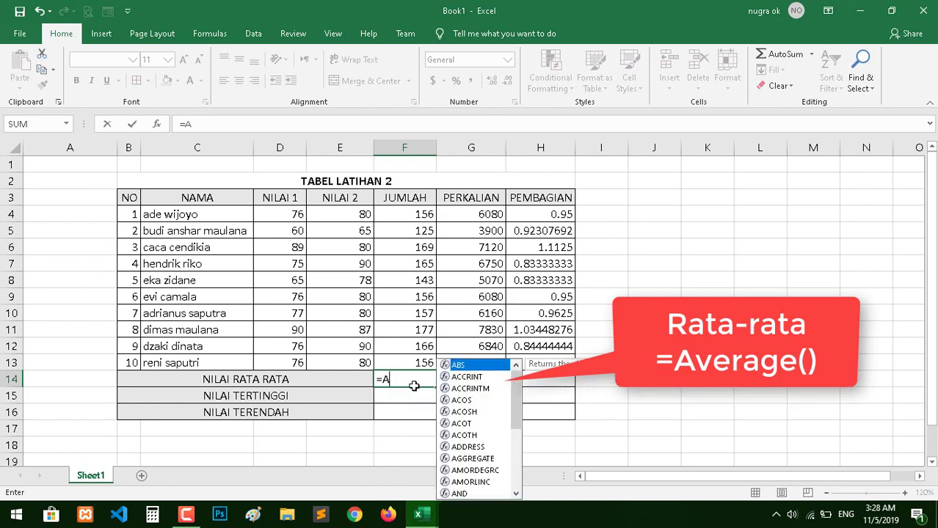
type("VE")
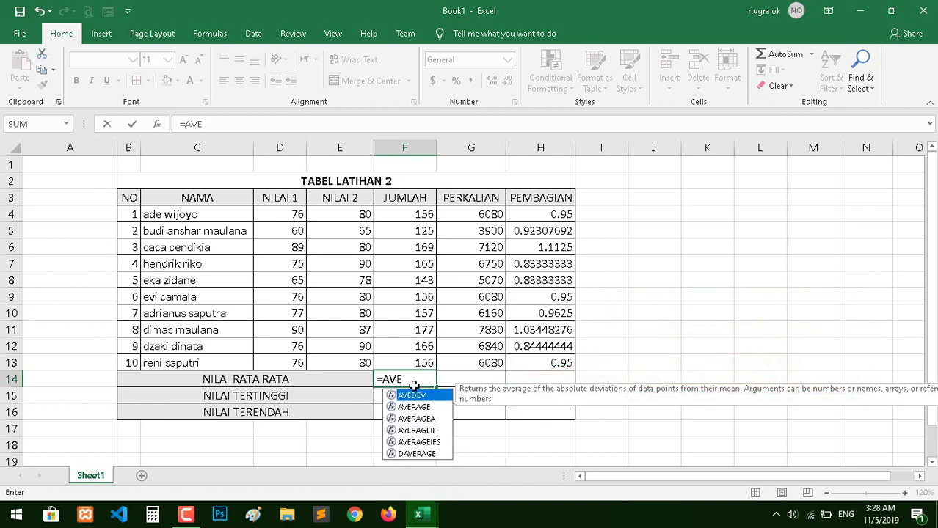
key("Tab")
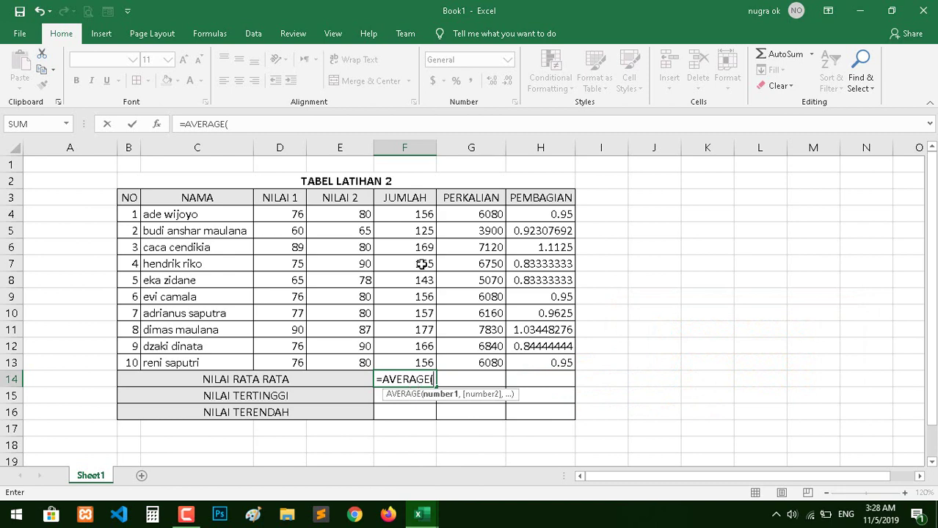
left_click(408, 214)
left_click_drag(411, 230, 408, 362)
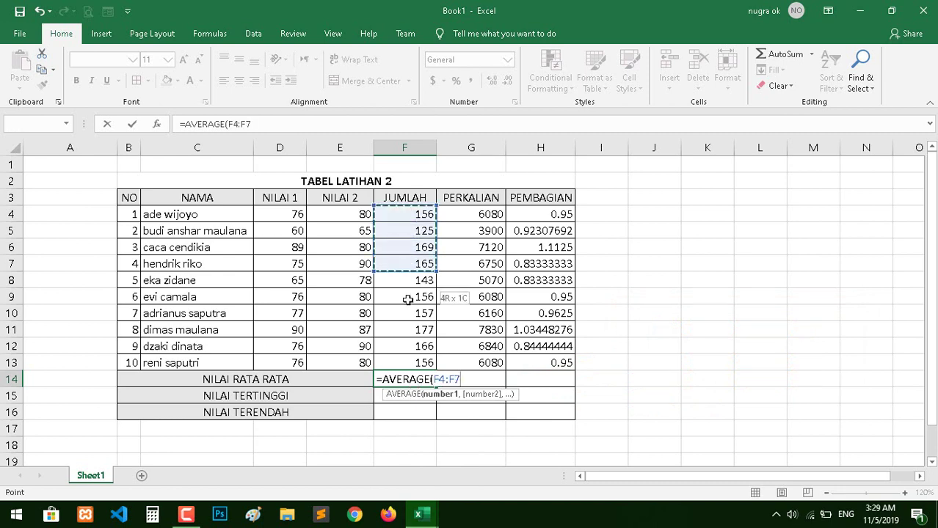
key("Return")
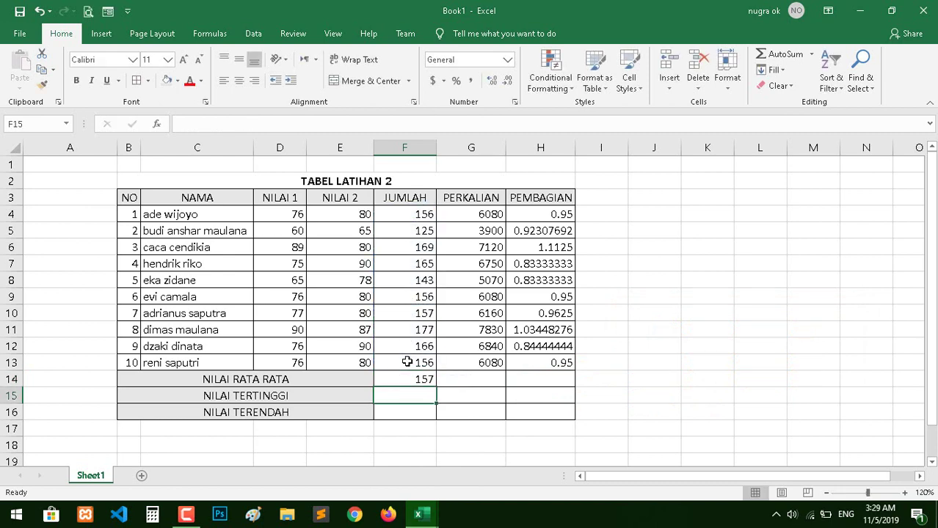
left_click(424, 378)
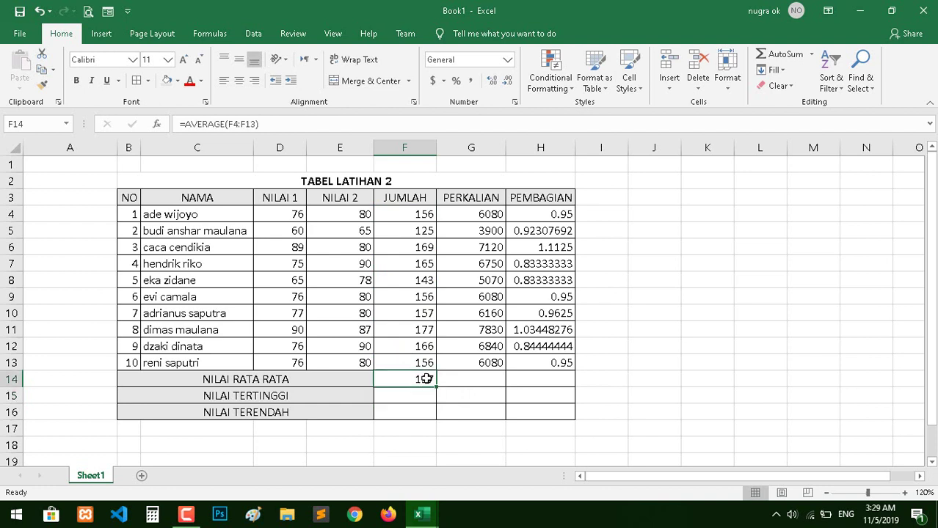
left_click_drag(437, 387, 554, 383)
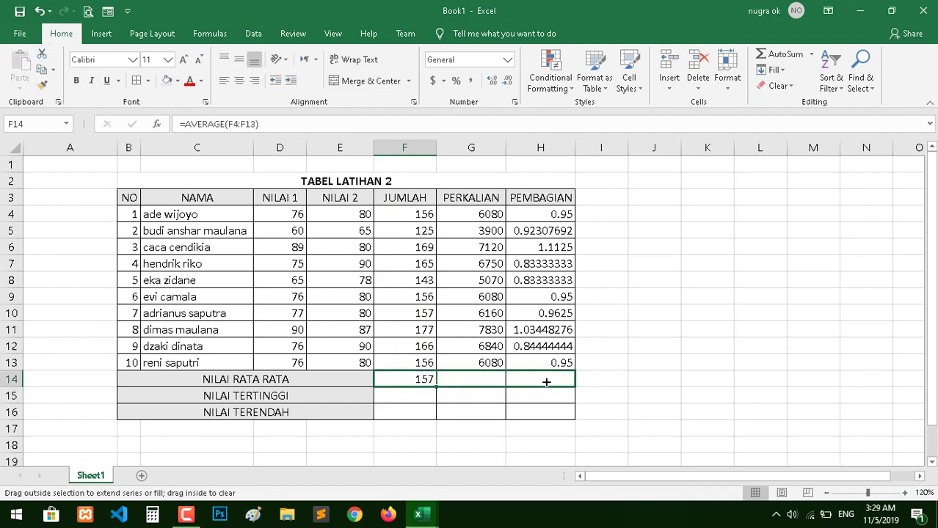
Enter =MAX(F4:F13) in F15 and copy it across to H15, giving 177, 7830 and 1.1125
left_click(416, 400)
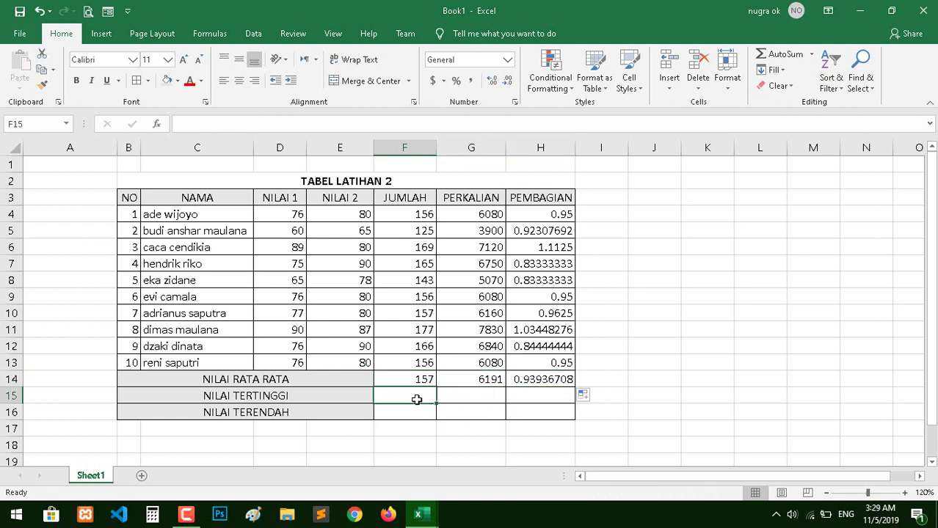
type("=MA")
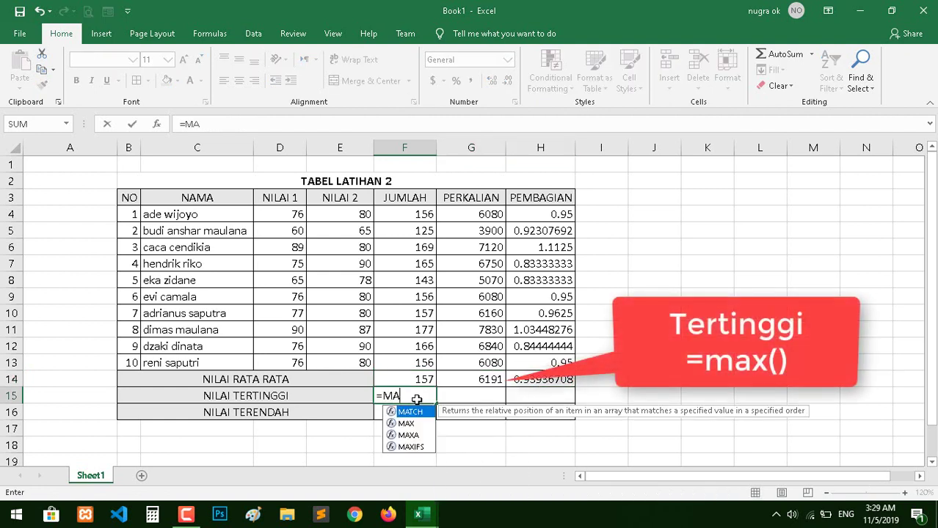
key("Down")
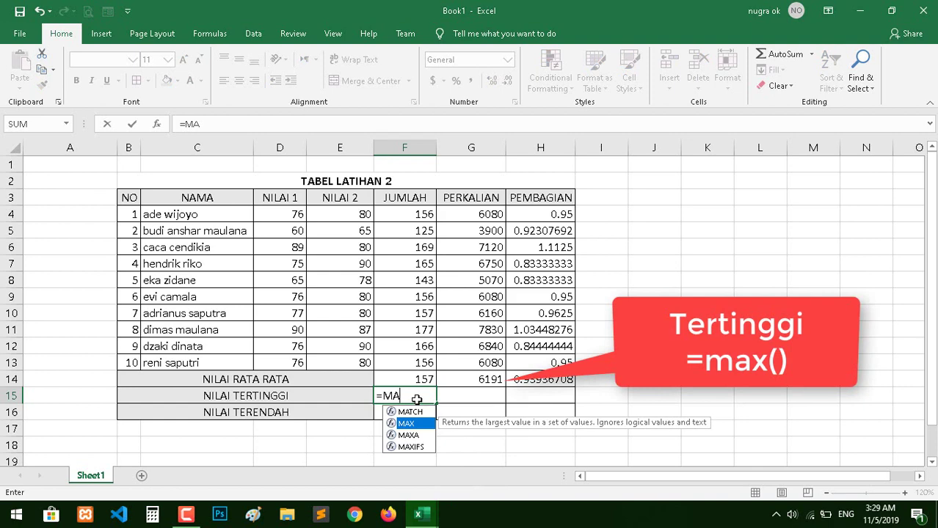
key("Tab")
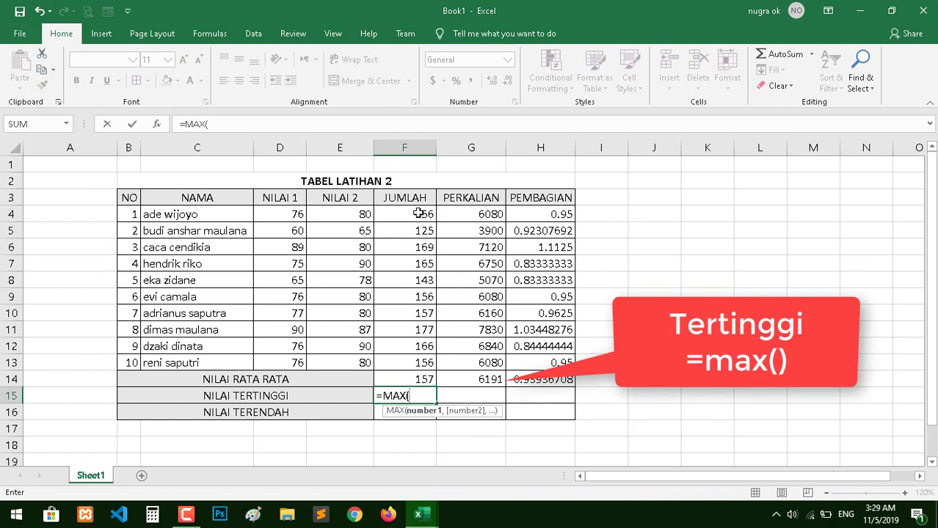
left_click_drag(418, 217, 417, 364)
key("Return")
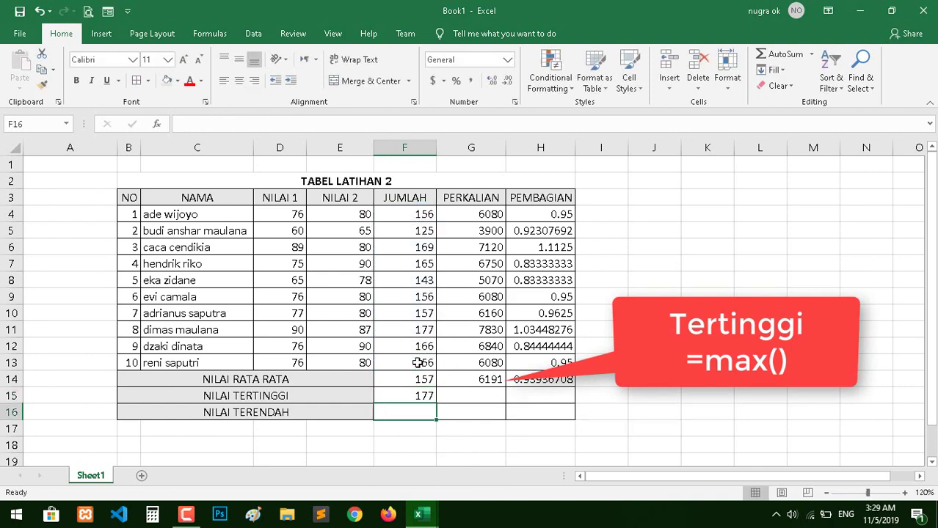
left_click(426, 397)
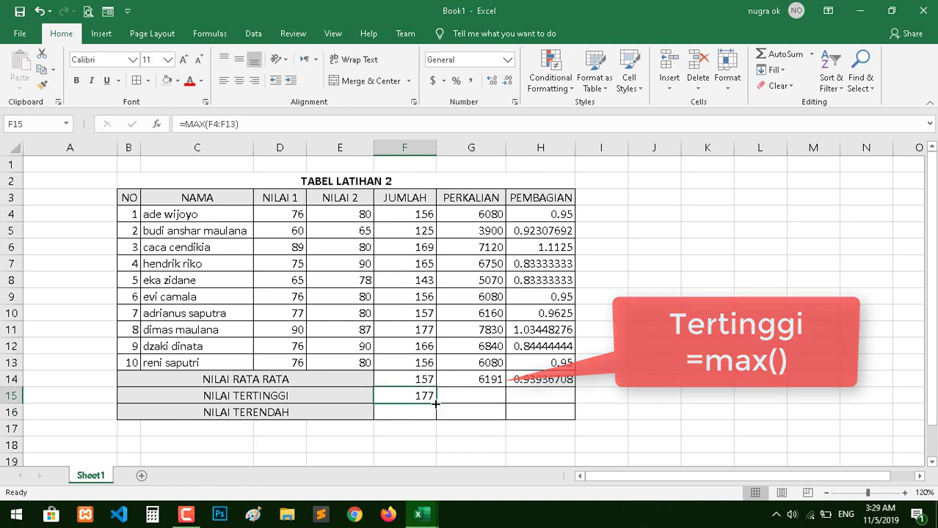
left_click_drag(437, 403, 550, 400)
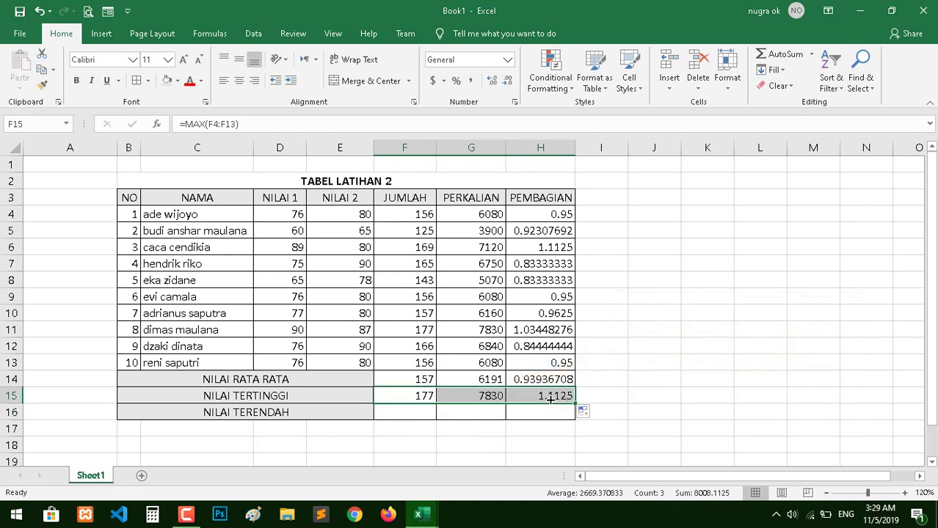
Enter =MIN(F4:F13) in F16 and copy it across to H16, giving 125, 3900 and 0.83333333
left_click(424, 414)
type("=")
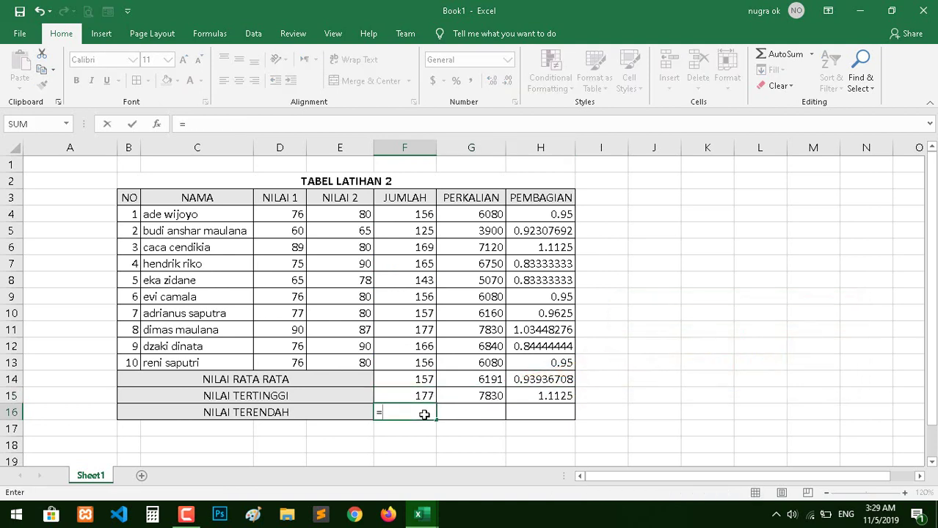
type("MIN")
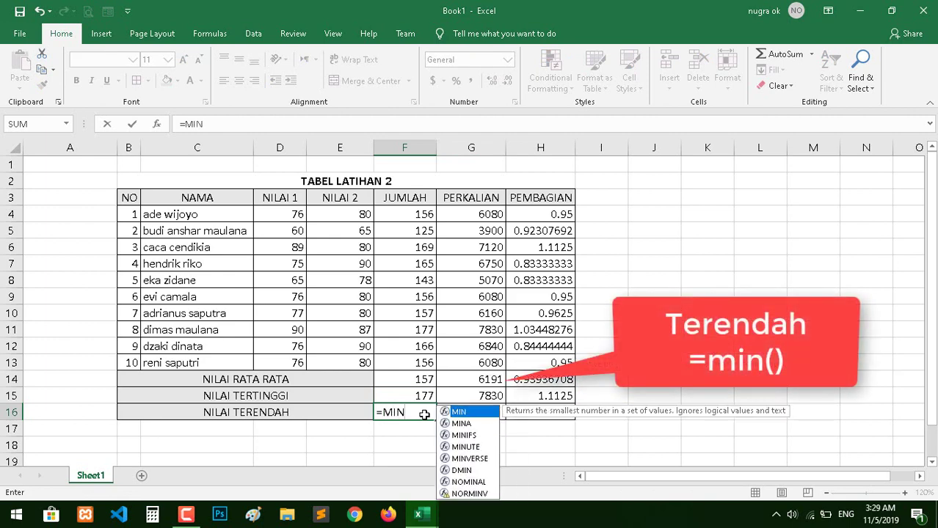
type("(")
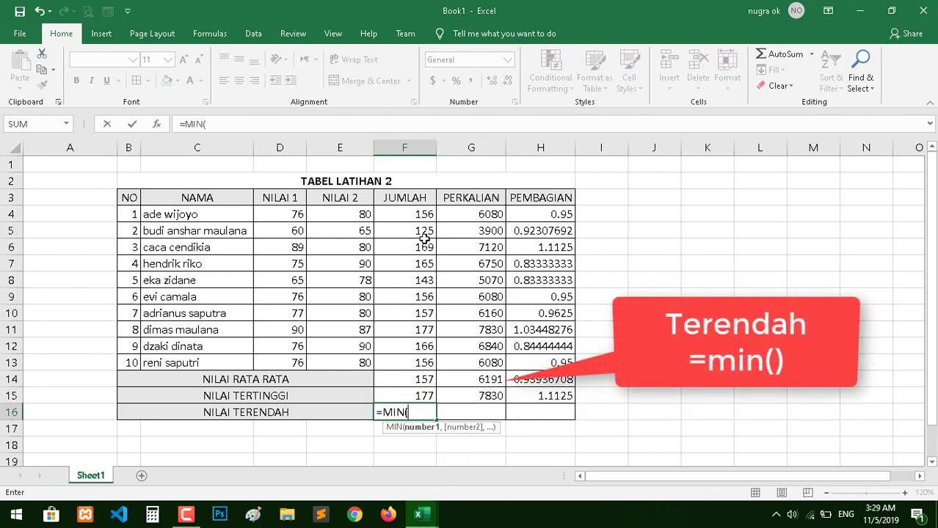
left_click_drag(424, 214, 405, 358)
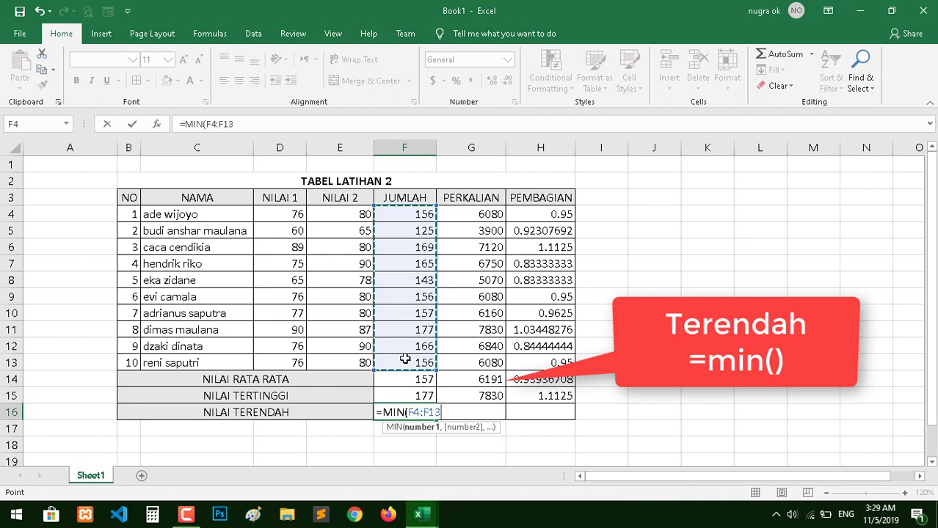
key("Return")
left_click(416, 412)
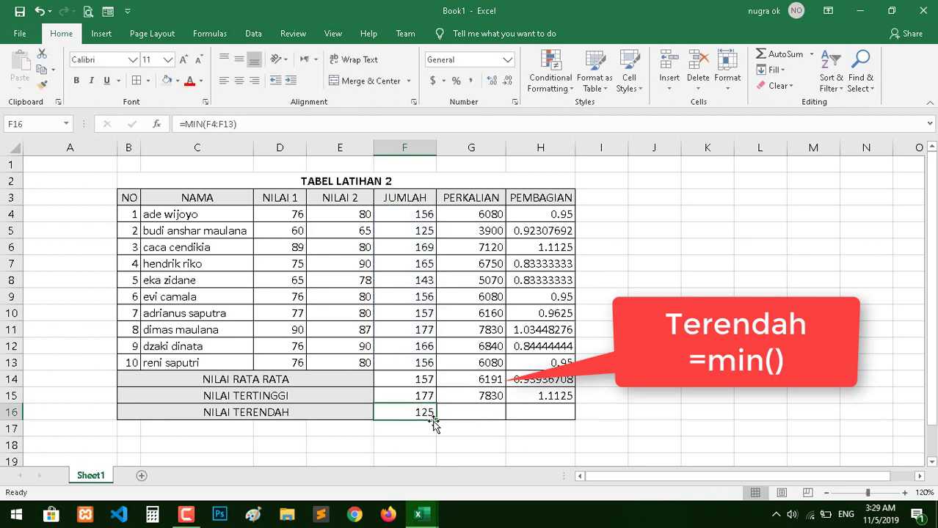
left_click_drag(435, 420, 571, 416)
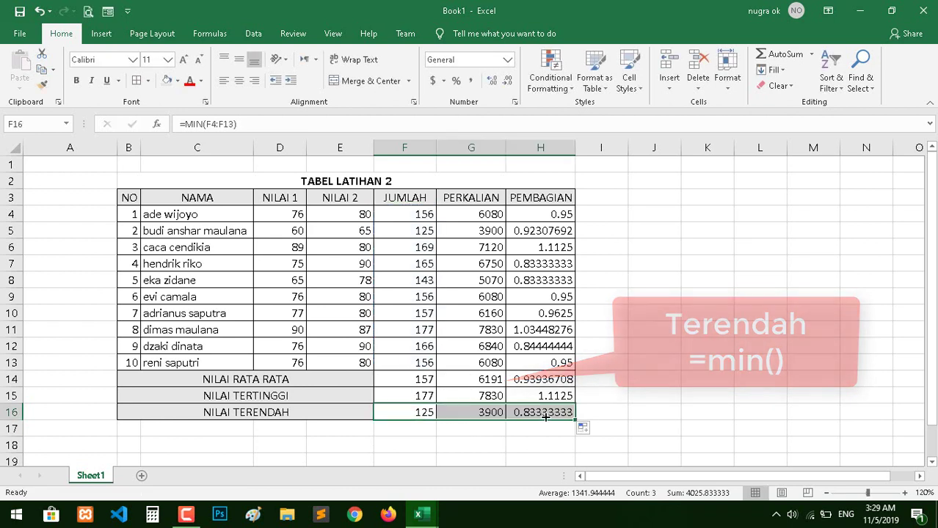
left_click(663, 367)
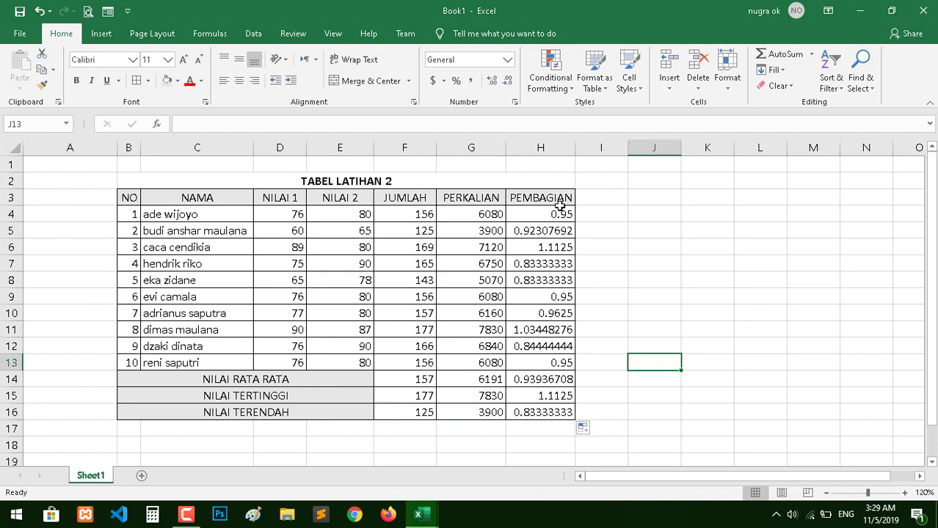
Reduce the decimals of H4:H16 so every PEMBAGIAN value shows one decimal place
left_click_drag(550, 216, 556, 408)
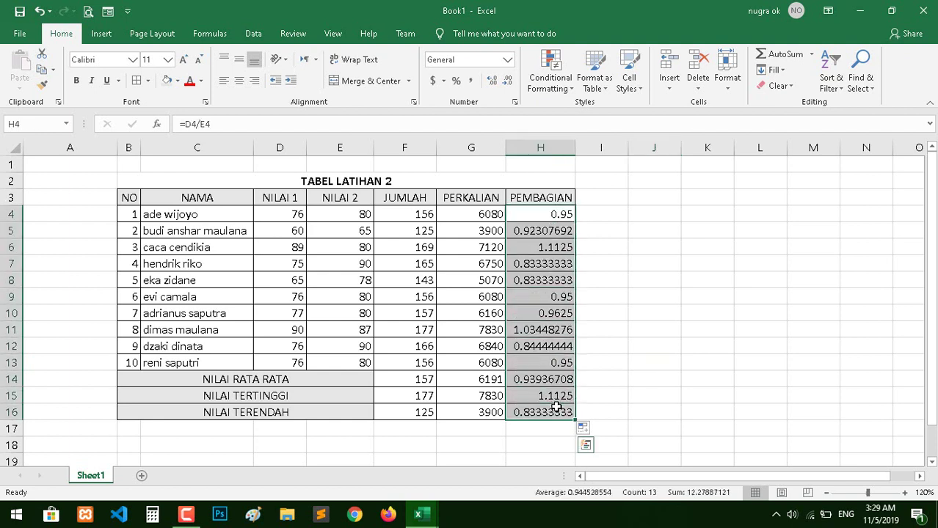
left_click(506, 84)
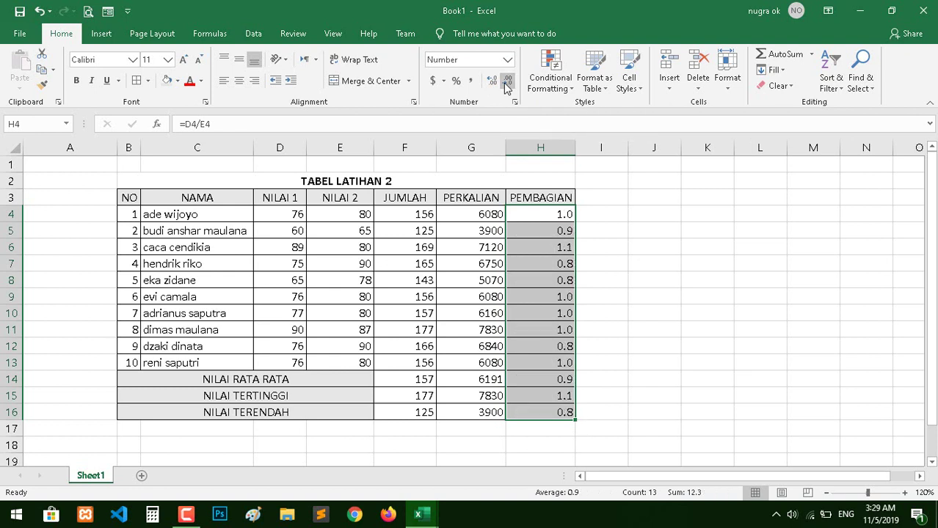
left_click(492, 83)
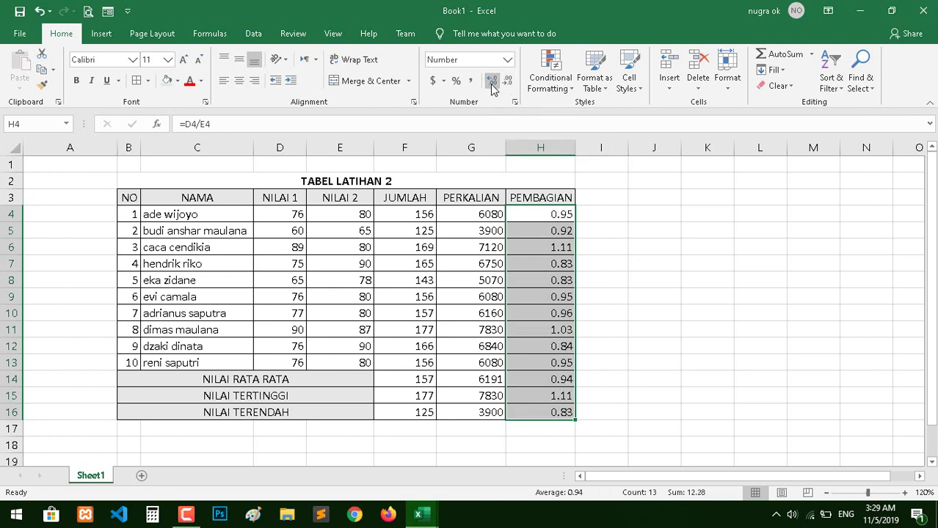
left_click(507, 83)
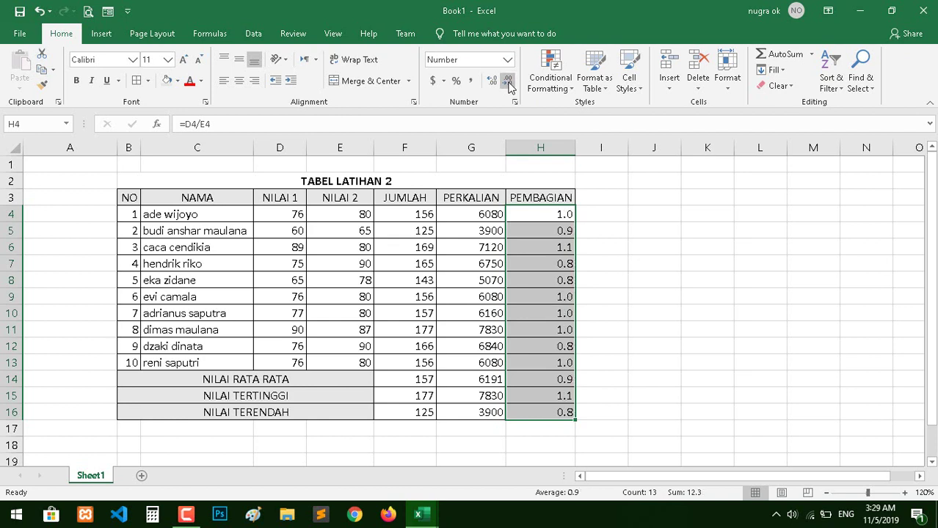
left_click(509, 263)
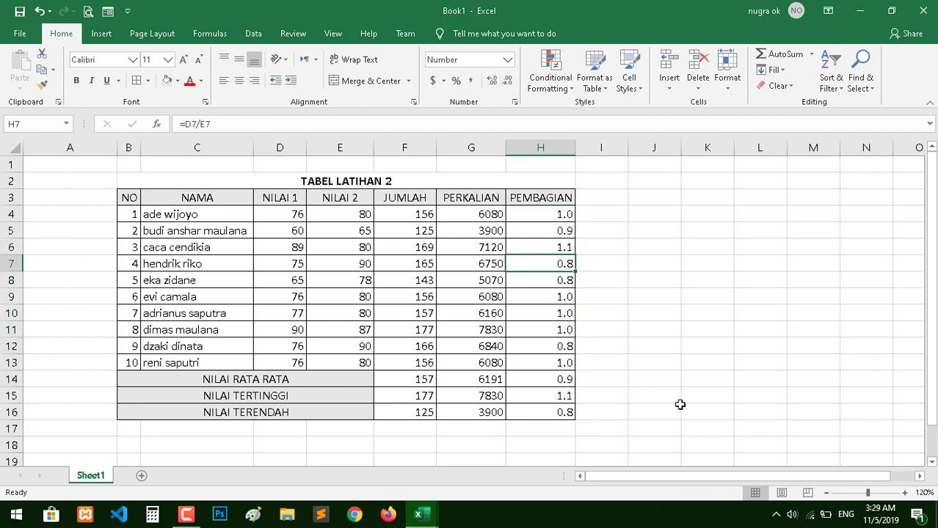
left_click(429, 220)
left_click(467, 218)
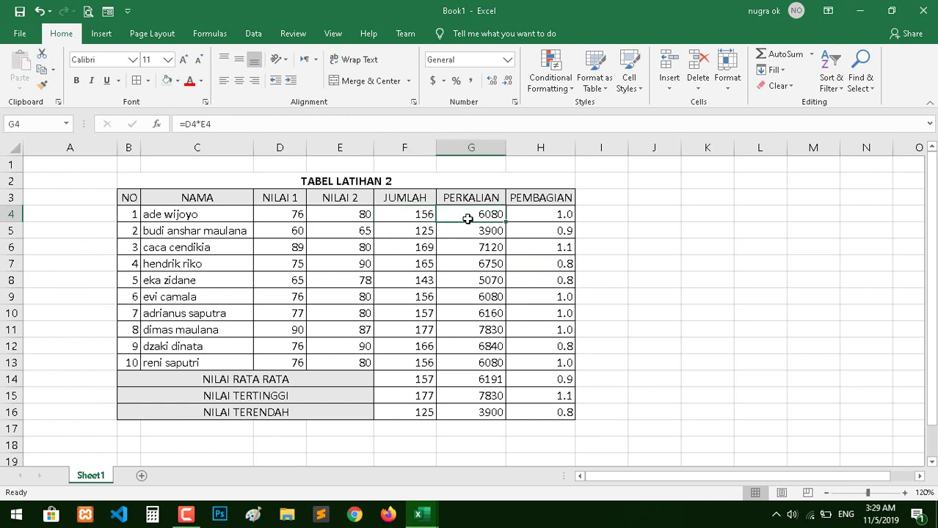
left_click(539, 215)
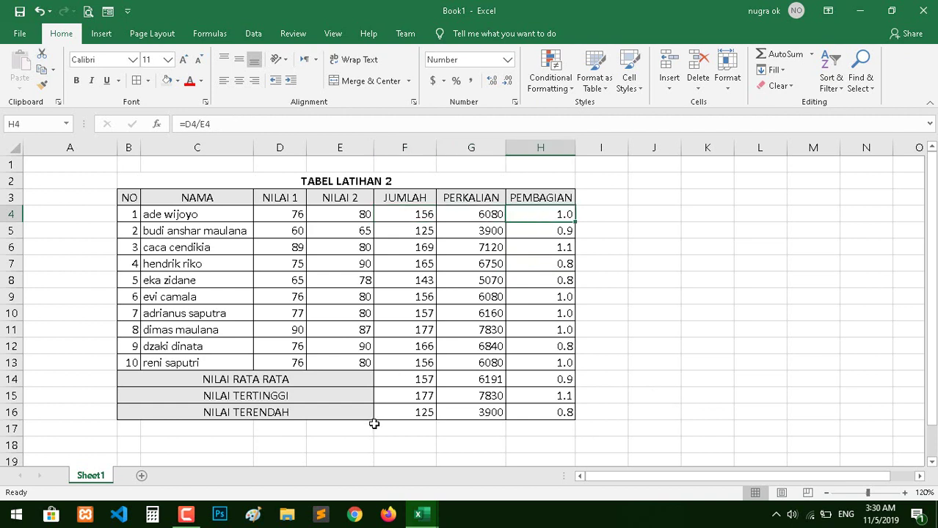
left_click(416, 382)
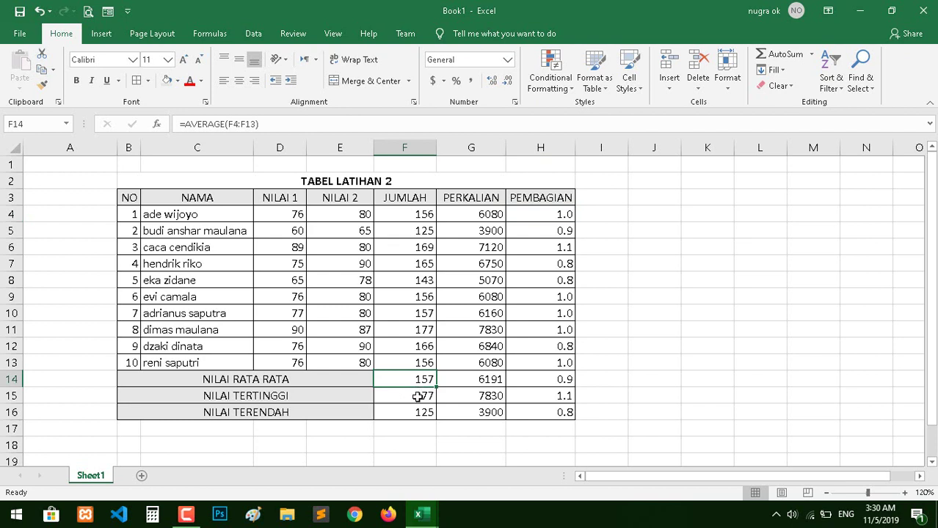
left_click(417, 396)
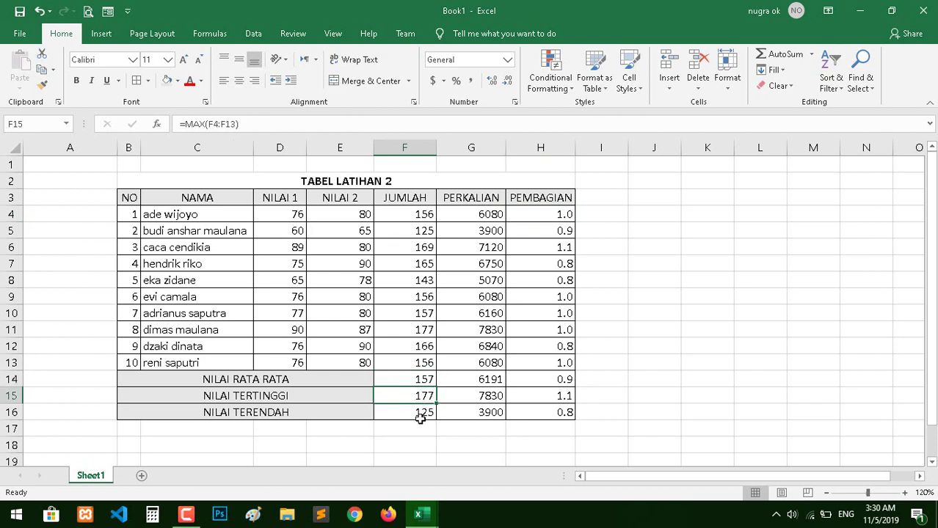
left_click(420, 415)
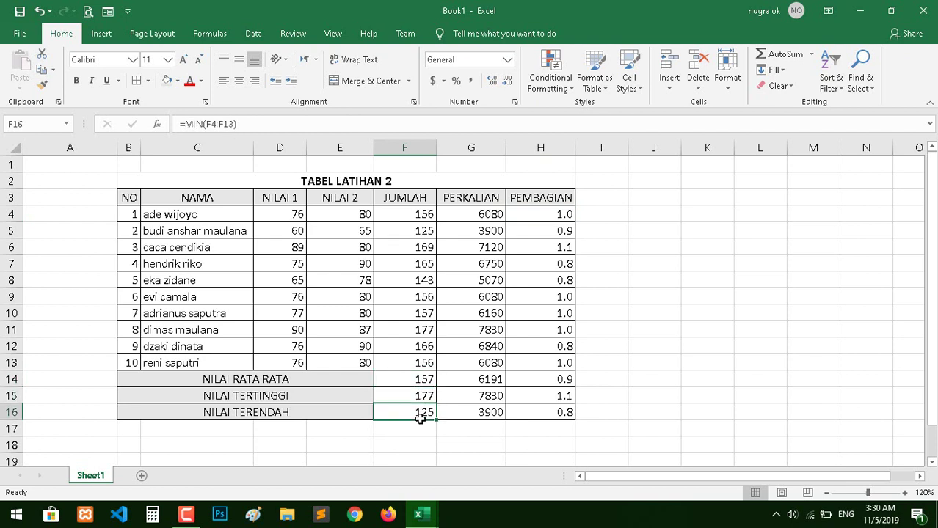
left_click(683, 345)
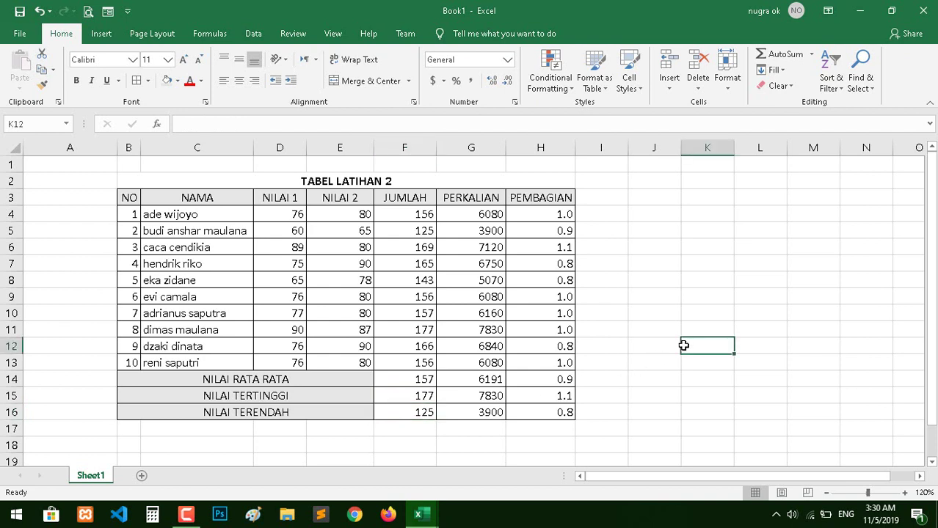
left_click(639, 254)
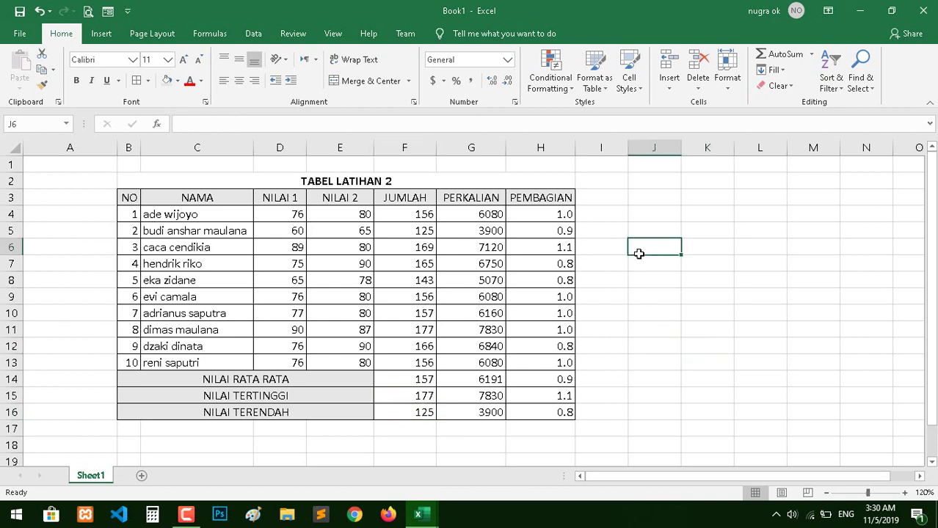